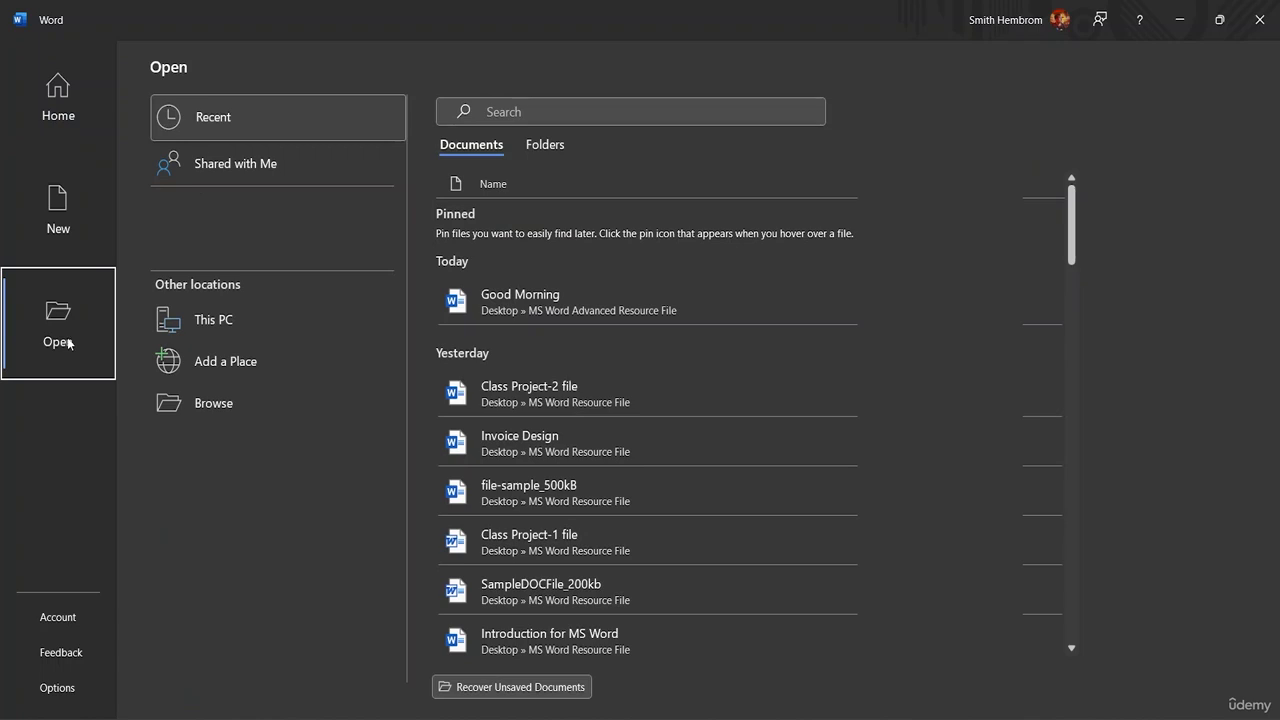
Browse This PC to the Desktop's MS Word Advanced Resource File folder
left_click(180, 331)
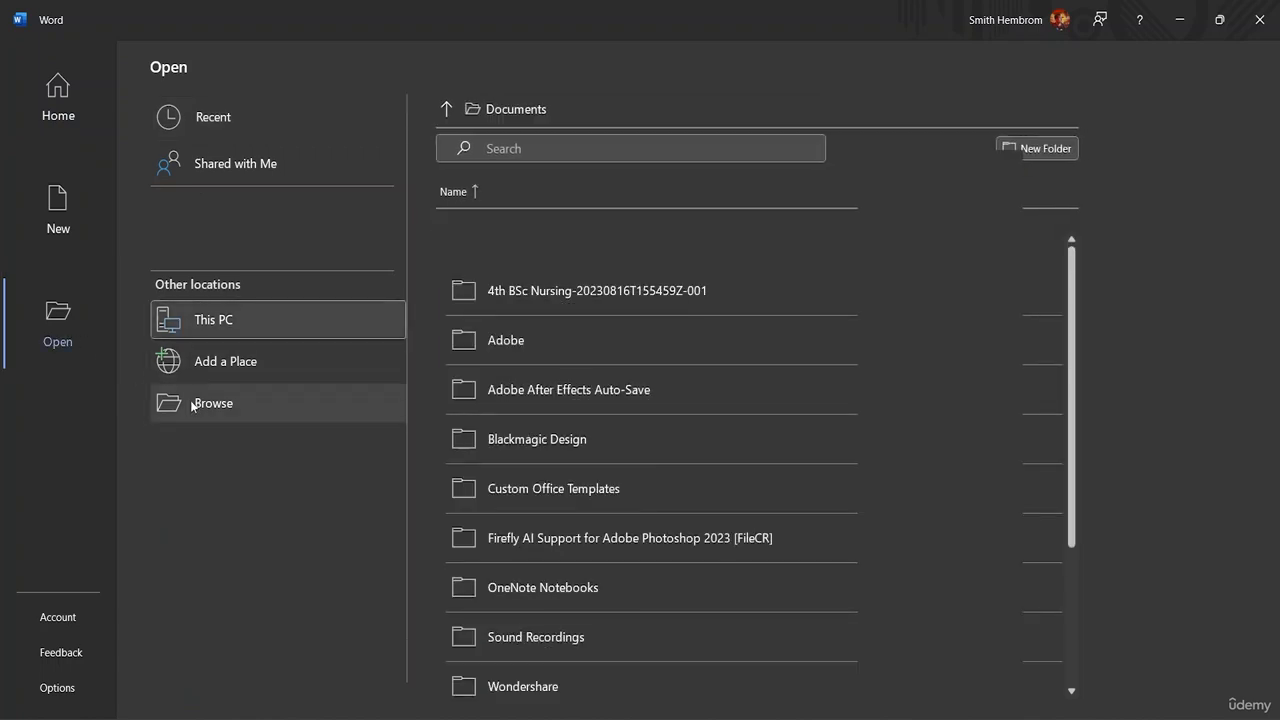
left_click(194, 405)
left_click(134, 317)
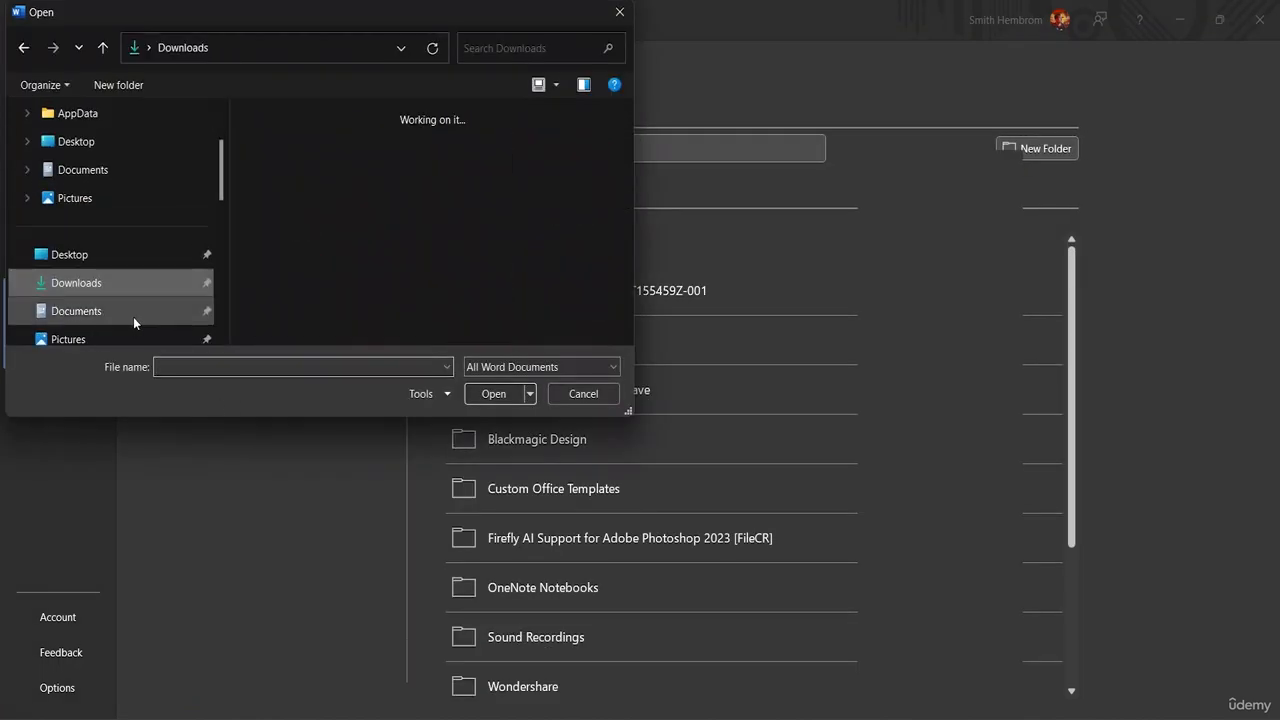
scroll(130, 260, "down", 3)
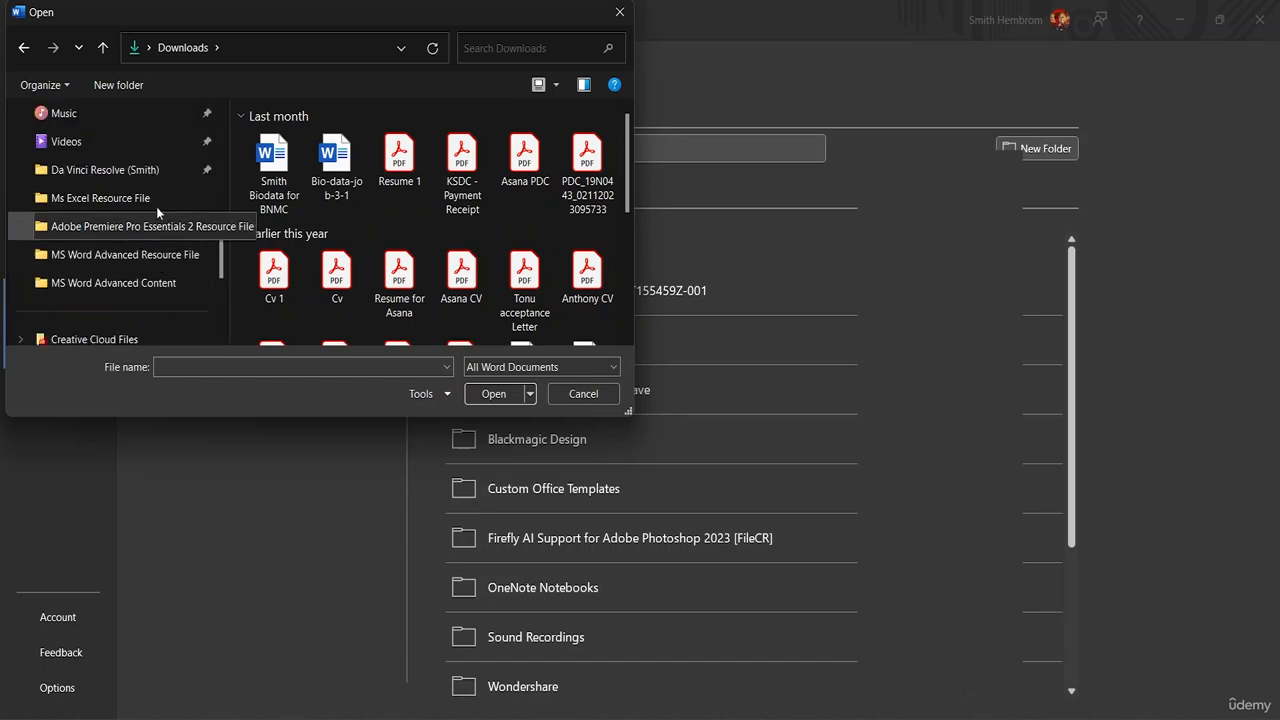
scroll(137, 209, "up", 2)
left_click(128, 169)
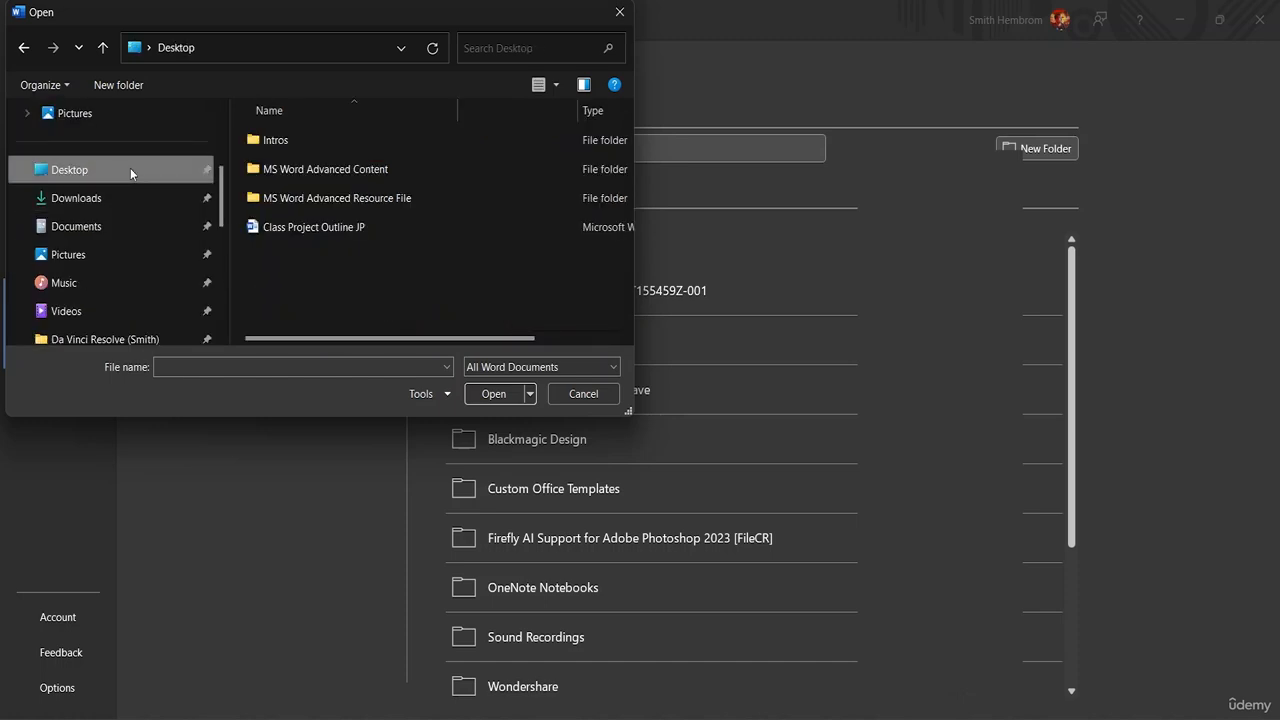
double_click(340, 199)
Open file-sample_500kB and enable editing
left_click(305, 145)
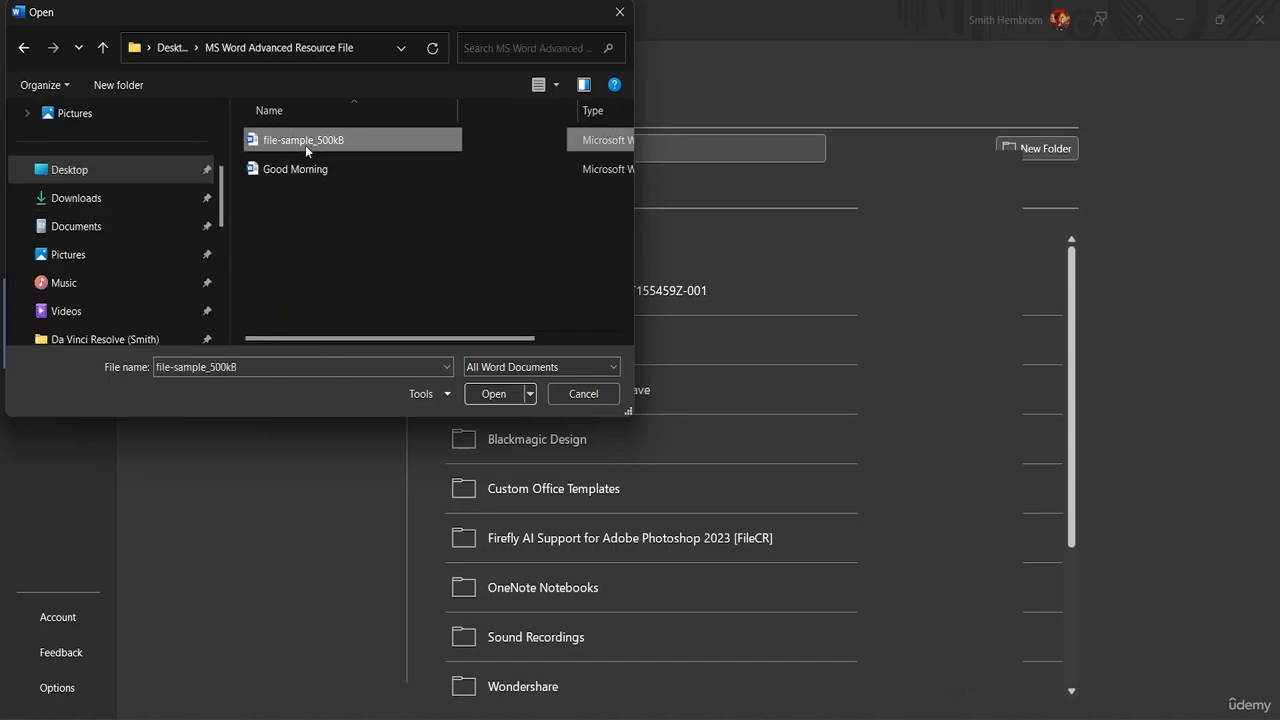
left_click(494, 393)
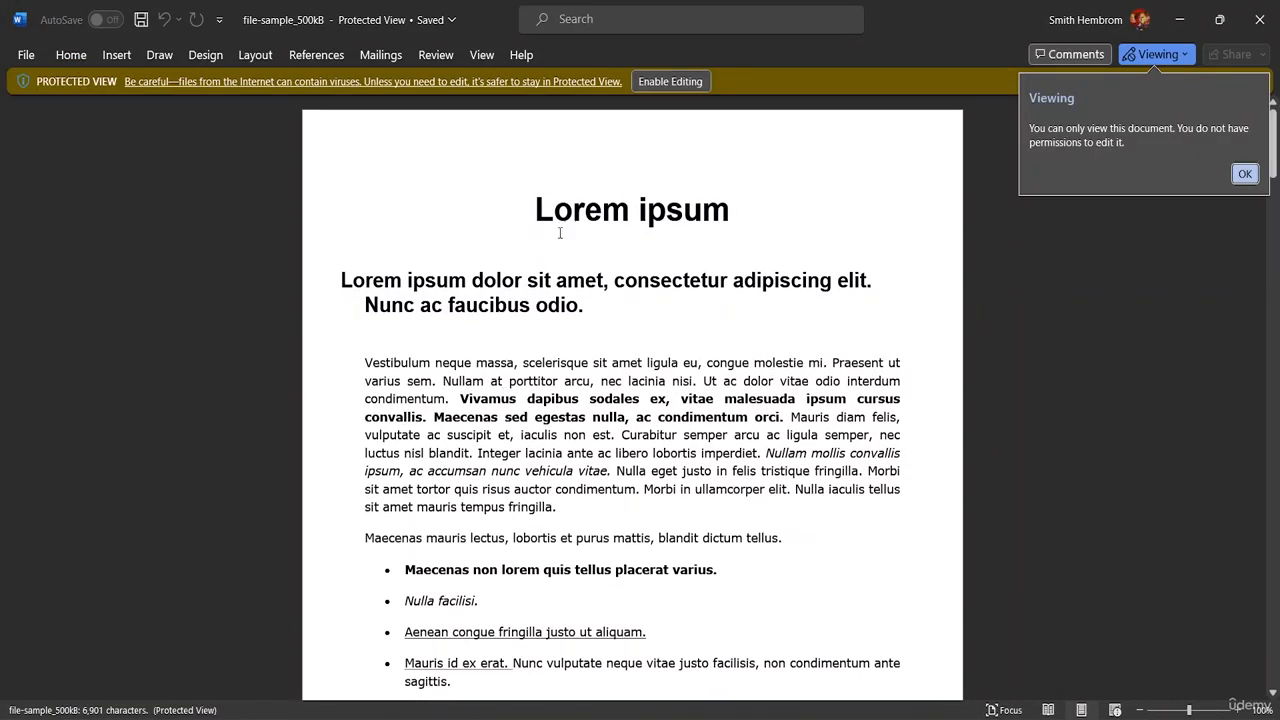
left_click(668, 84)
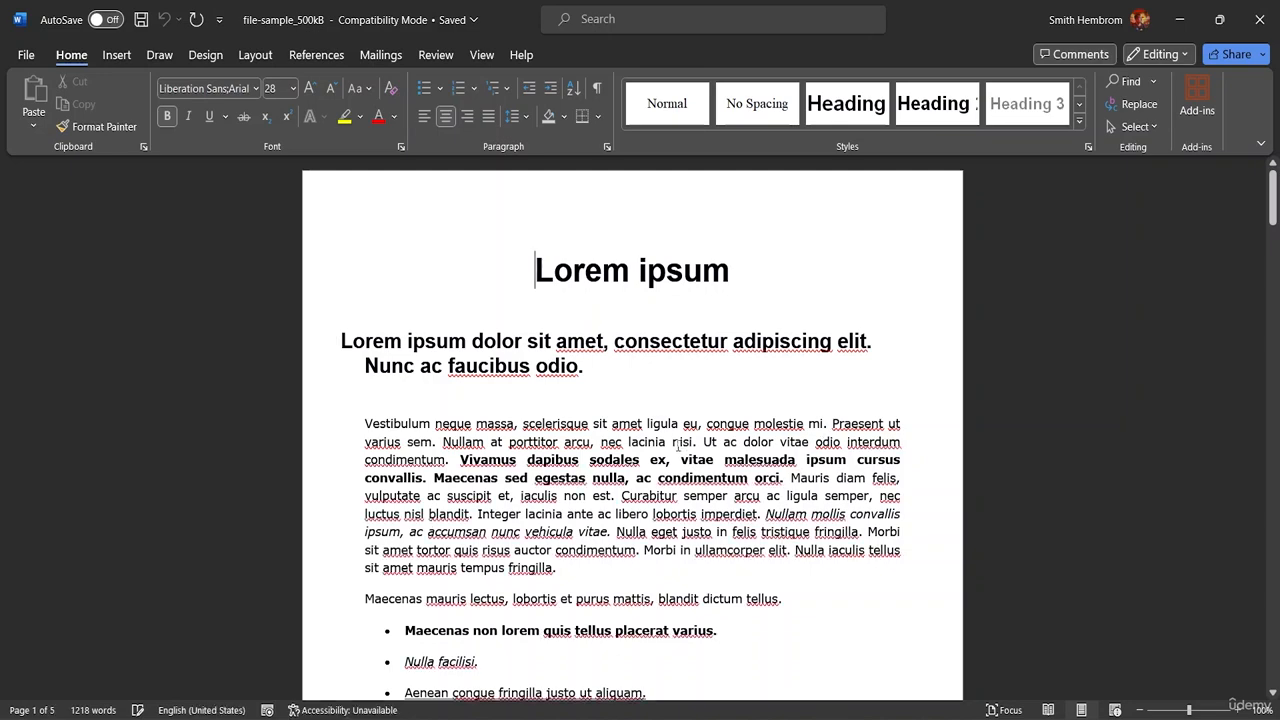
scroll(599, 466, "down", 5)
scroll(600, 455, "down", 2)
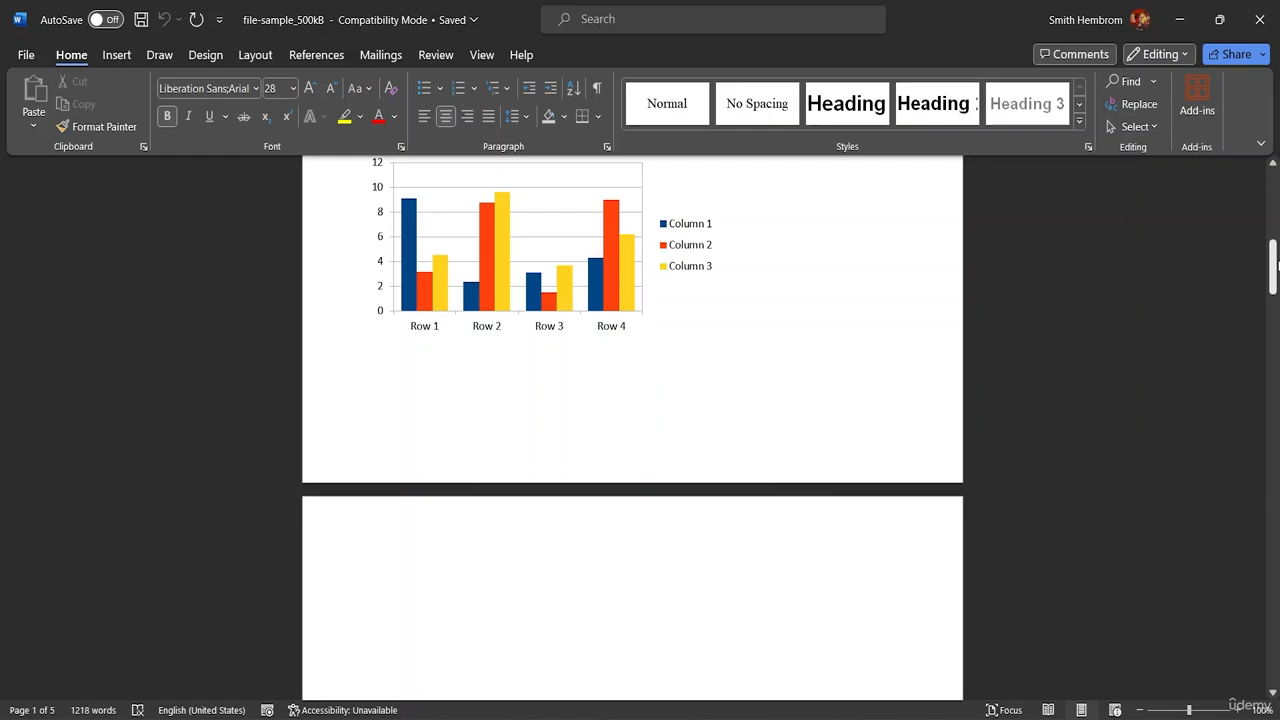
left_click_drag(1275, 283, 1273, 177)
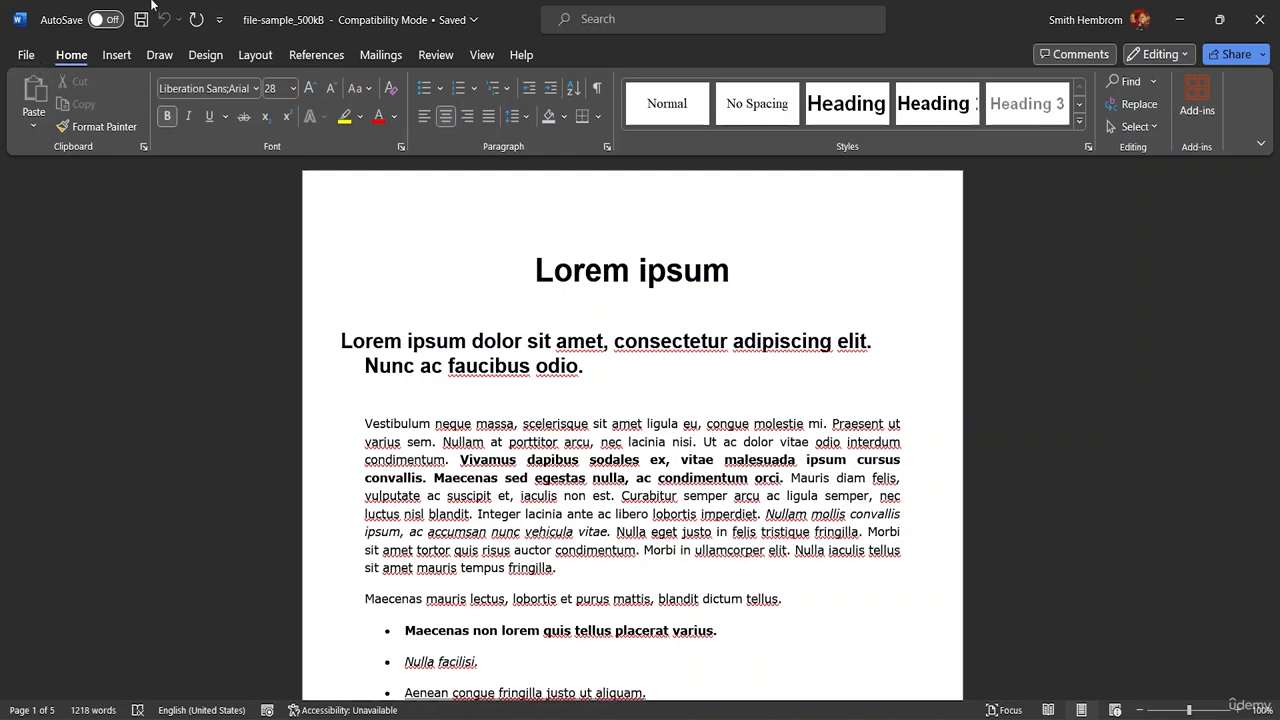
In Restrict Editing, tick 'Limit formatting to a selection of styles', then close the pane
left_click(480, 55)
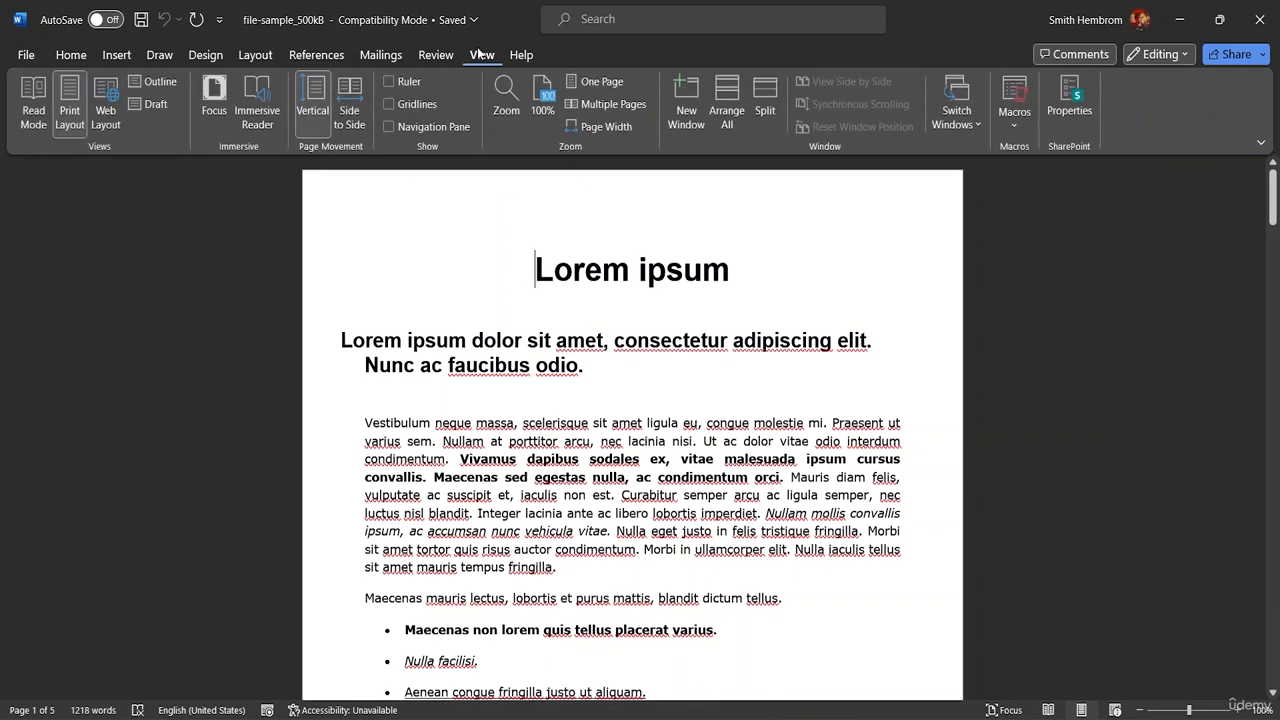
left_click(255, 55)
left_click(436, 57)
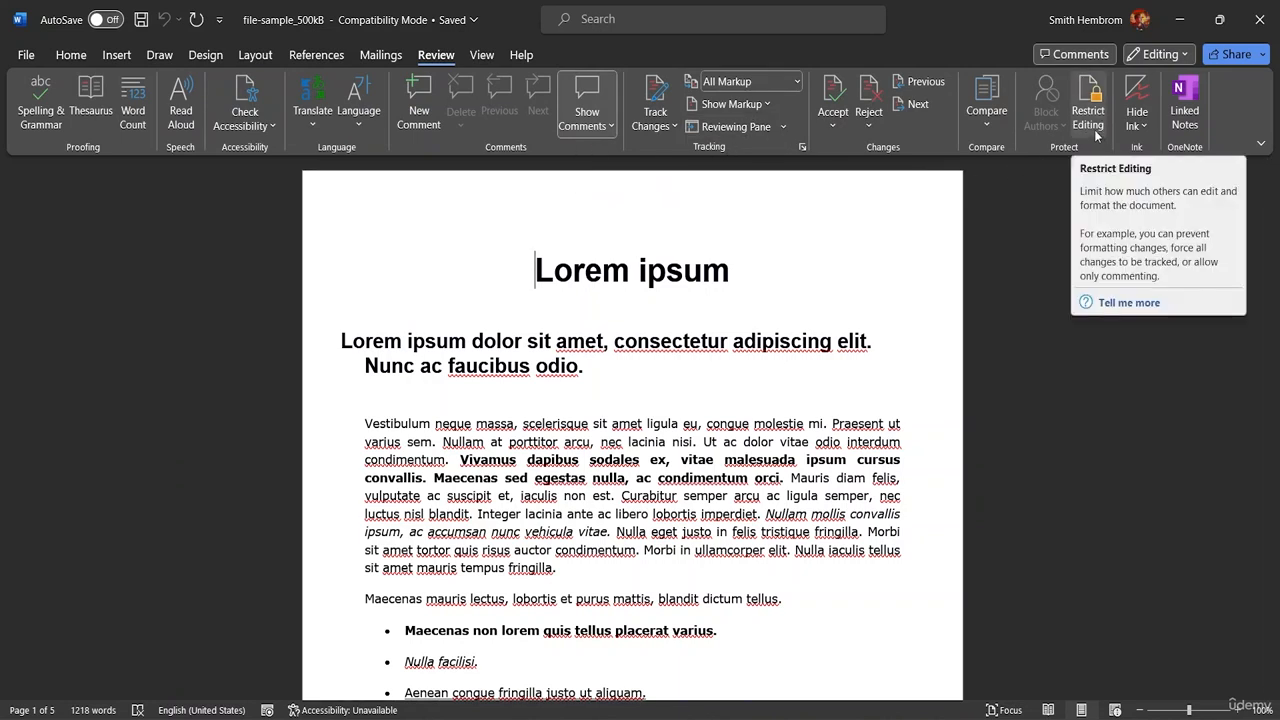
left_click(1089, 112)
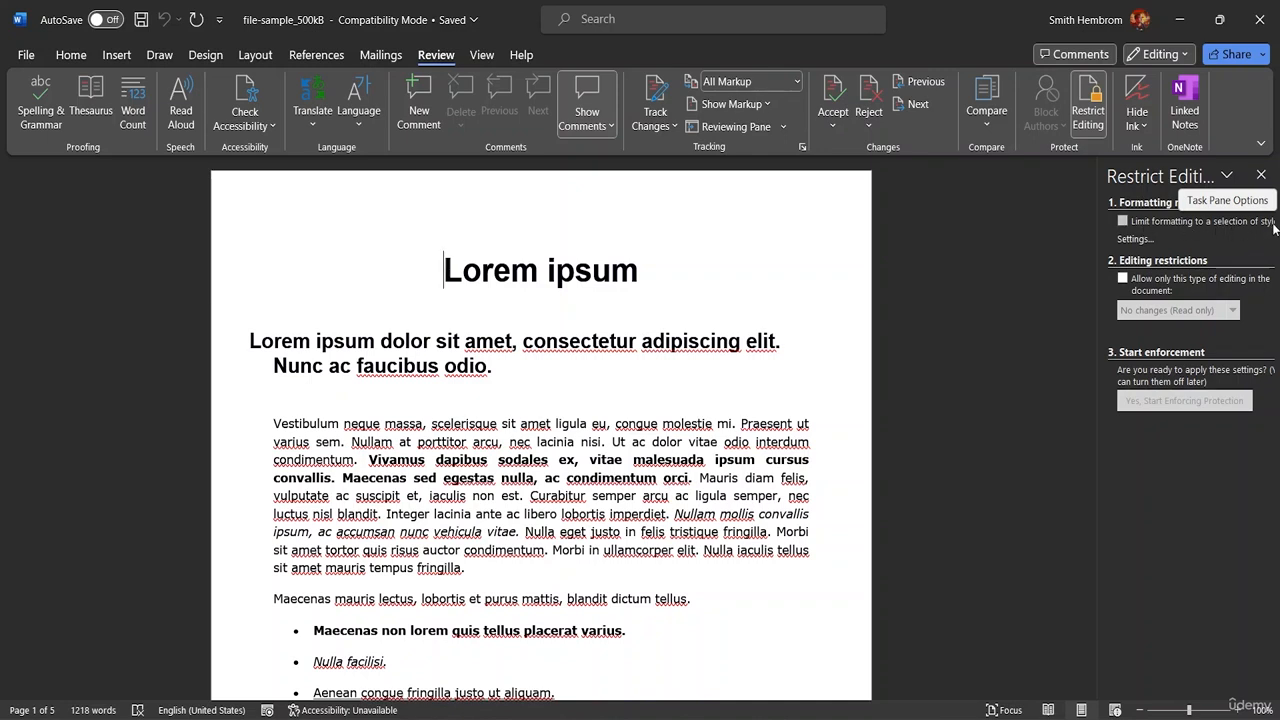
left_click(1121, 225)
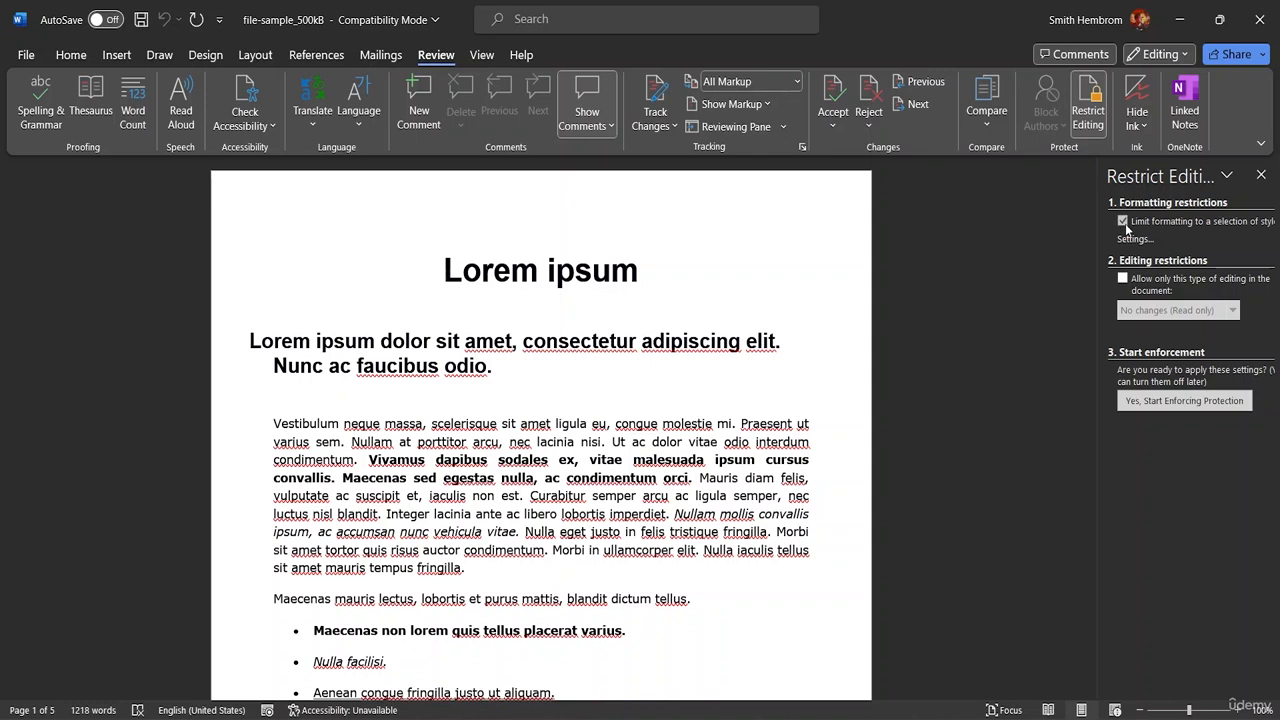
left_click(1260, 174)
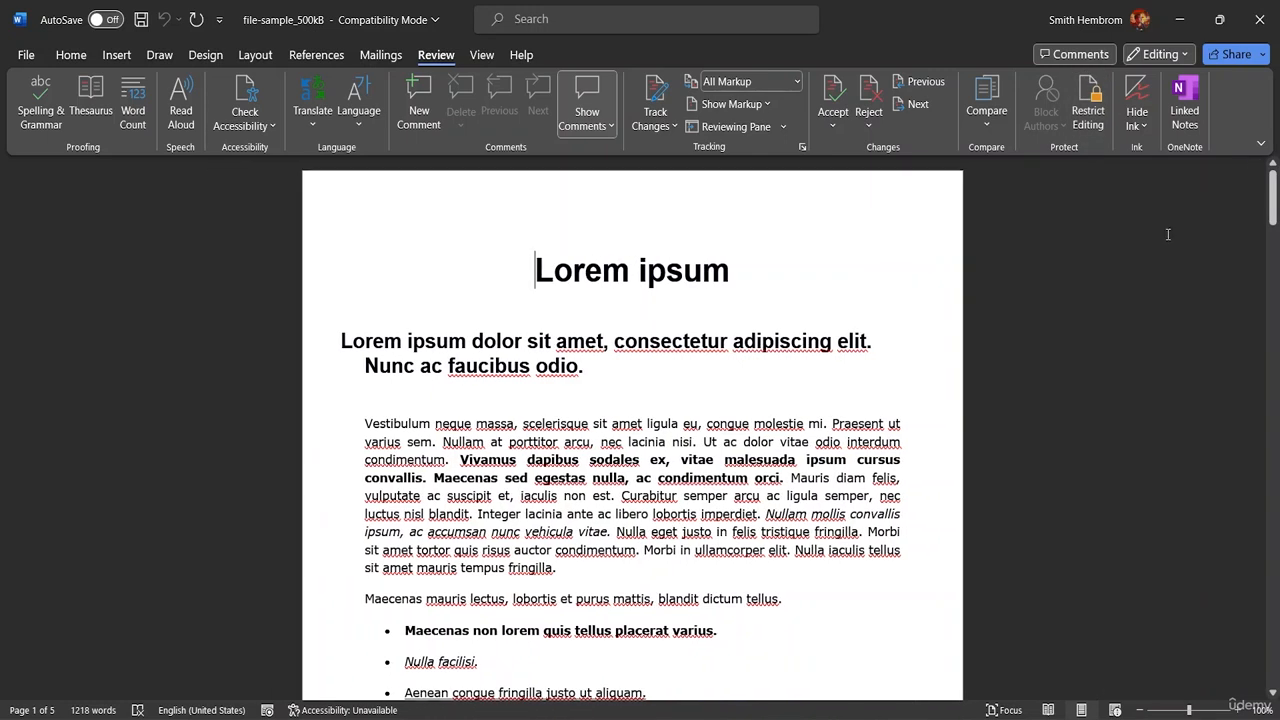
left_click(71, 55)
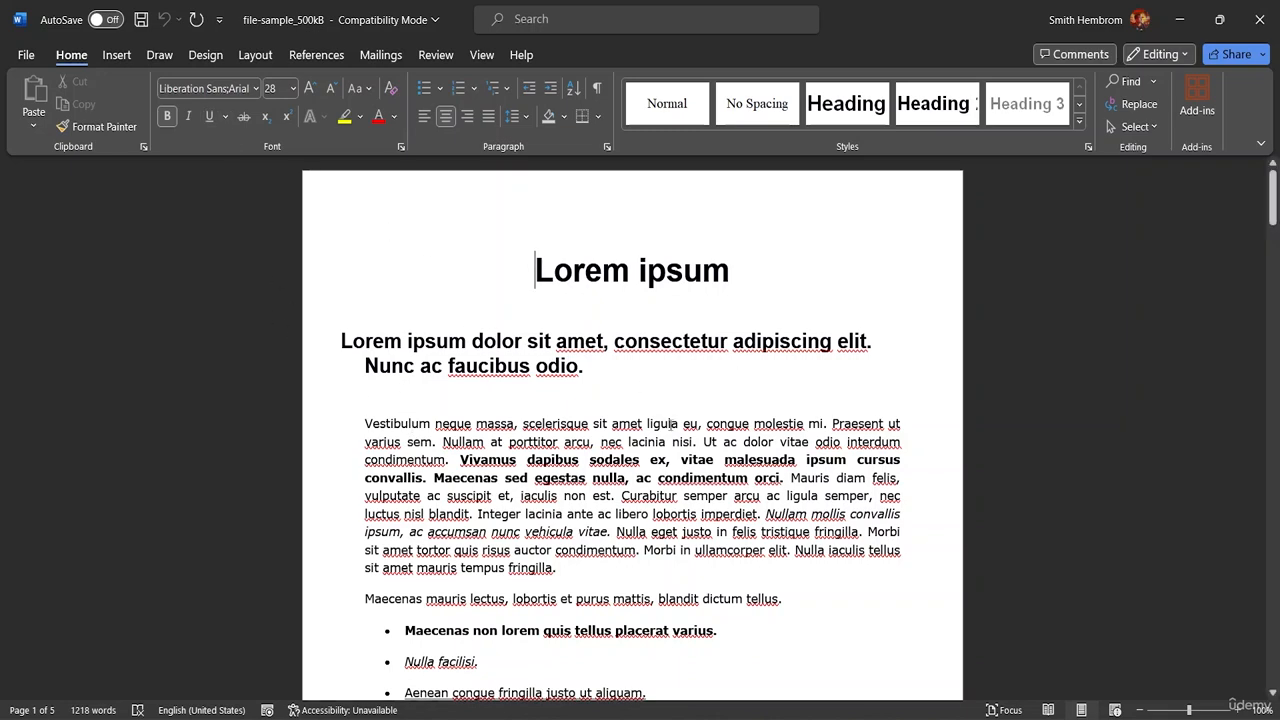
scroll(671, 425, "down", 5)
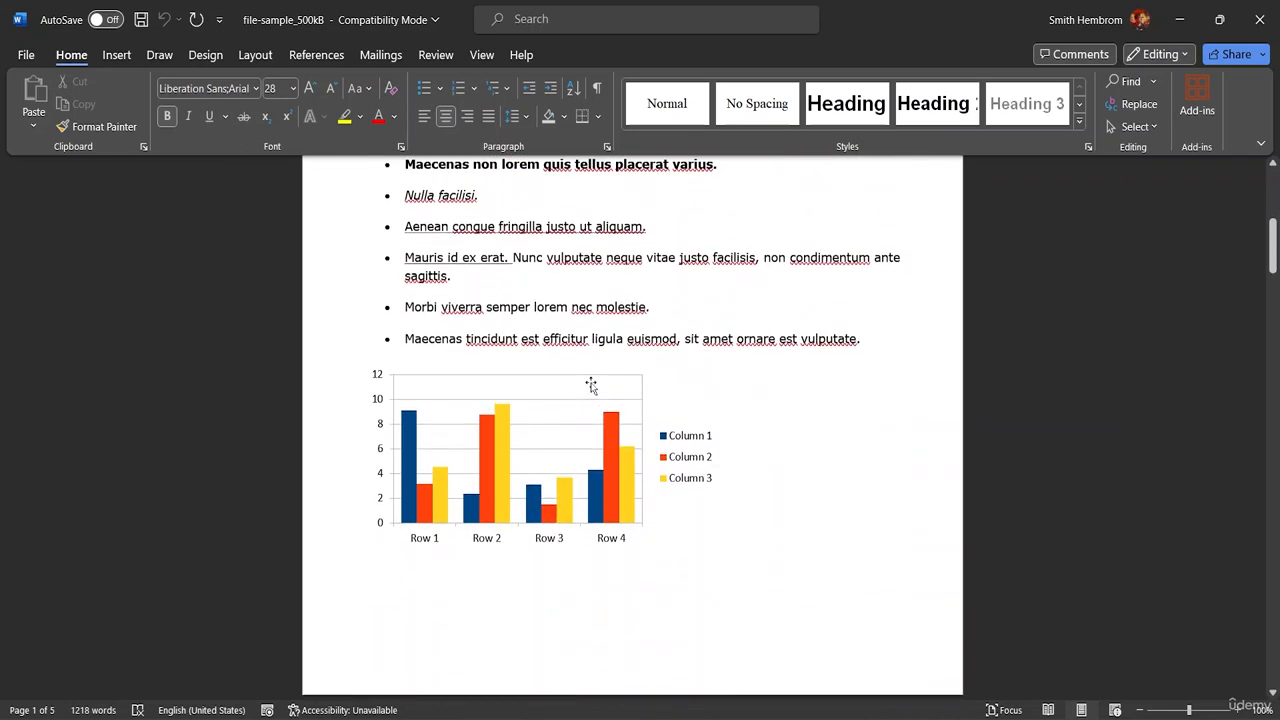
scroll(591, 385, "up", 5)
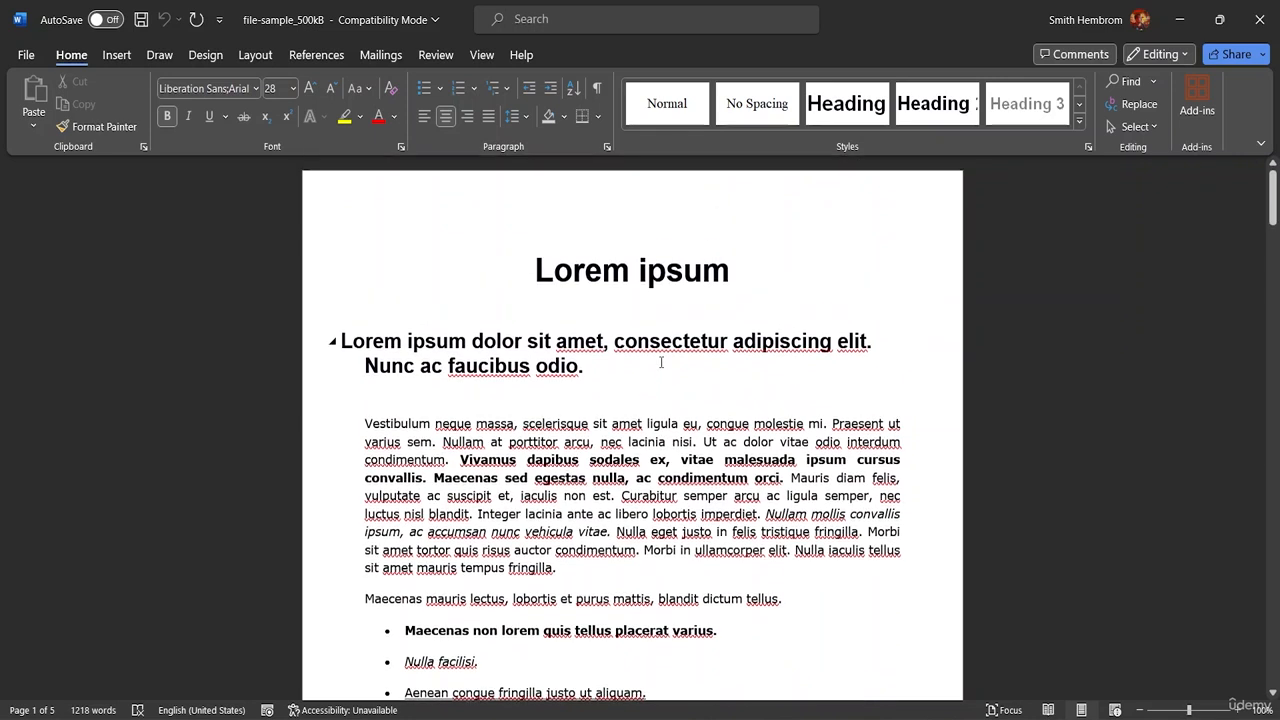
Go to File > Info and expand the Protect Document dropdown
left_click(27, 56)
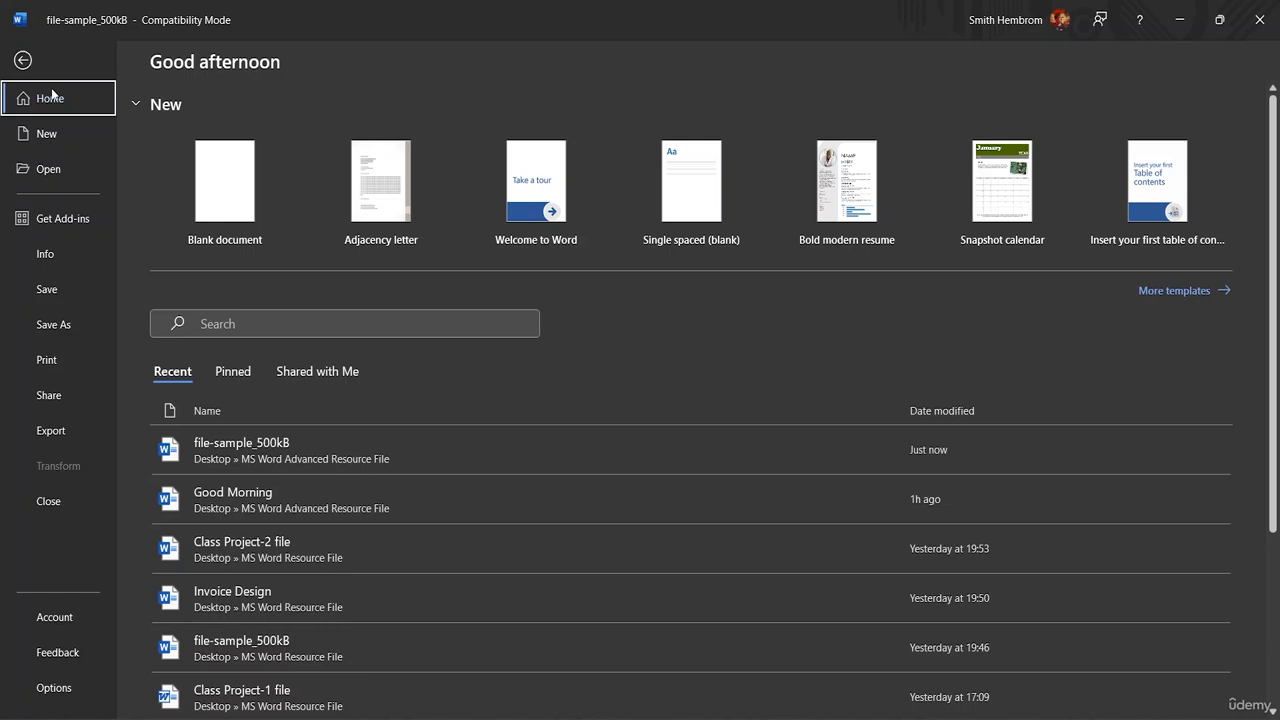
left_click(54, 256)
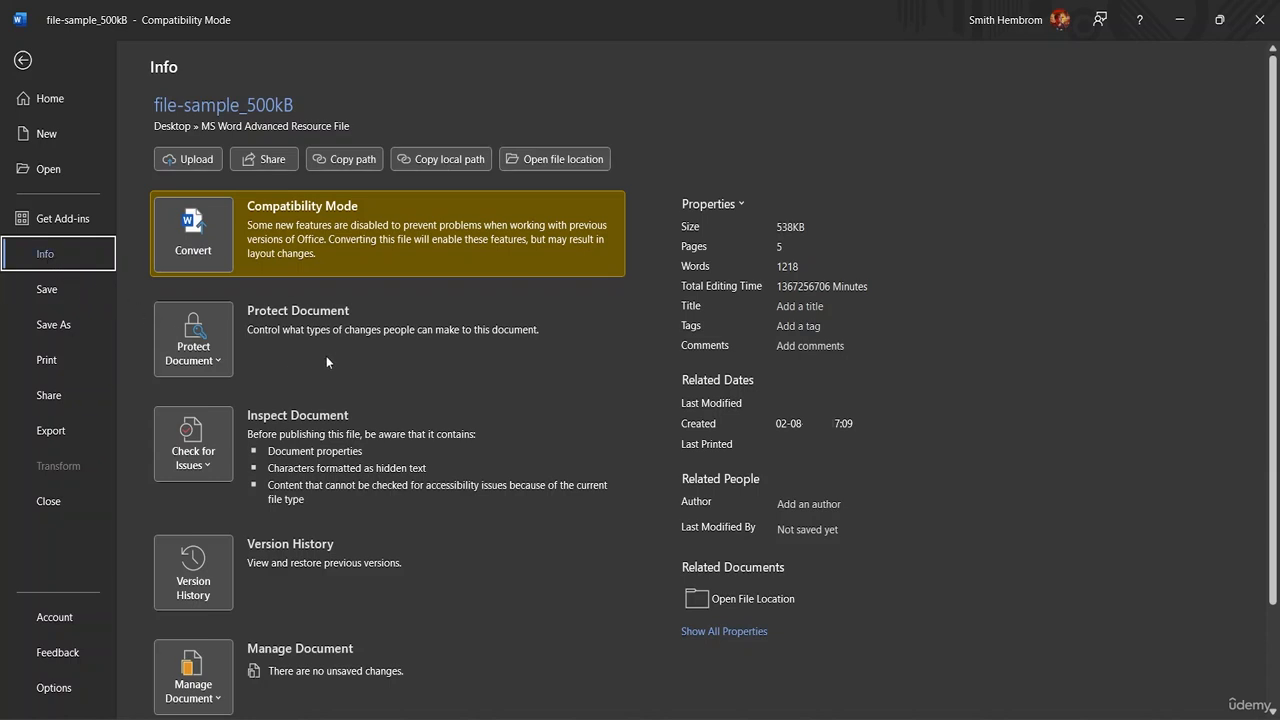
scroll(381, 352, "down", 3)
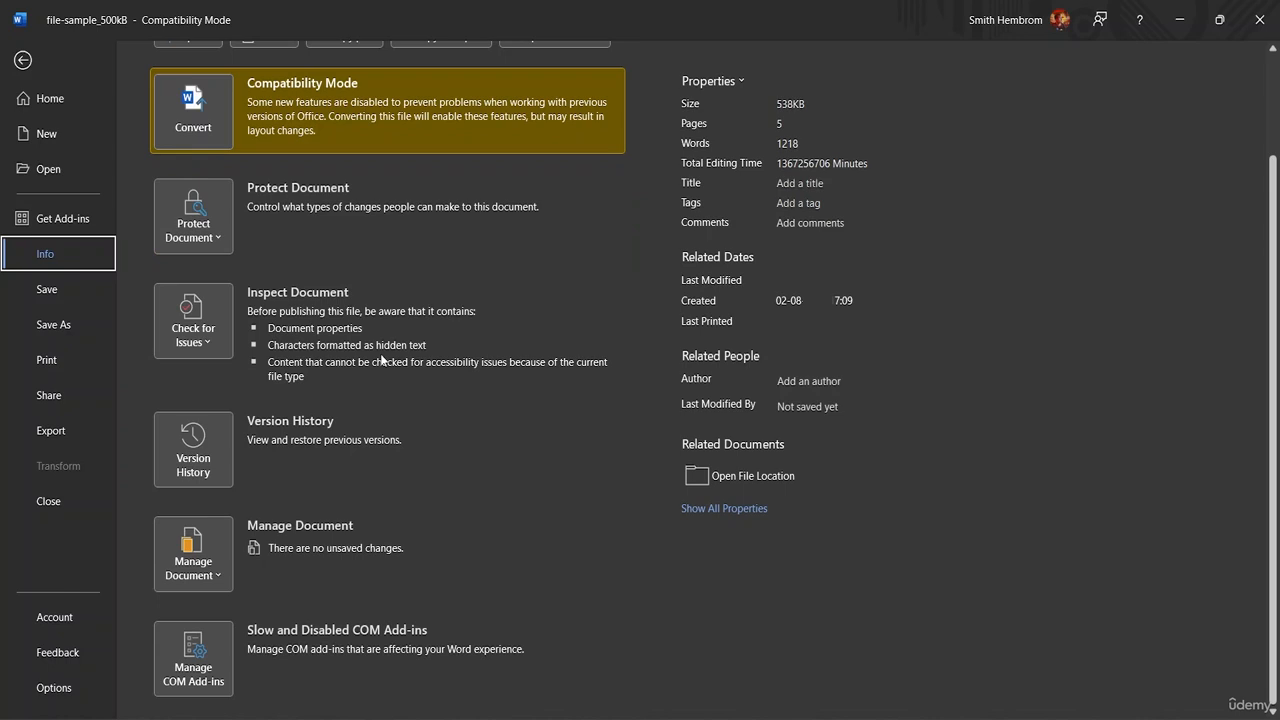
scroll(383, 360, "up", 3)
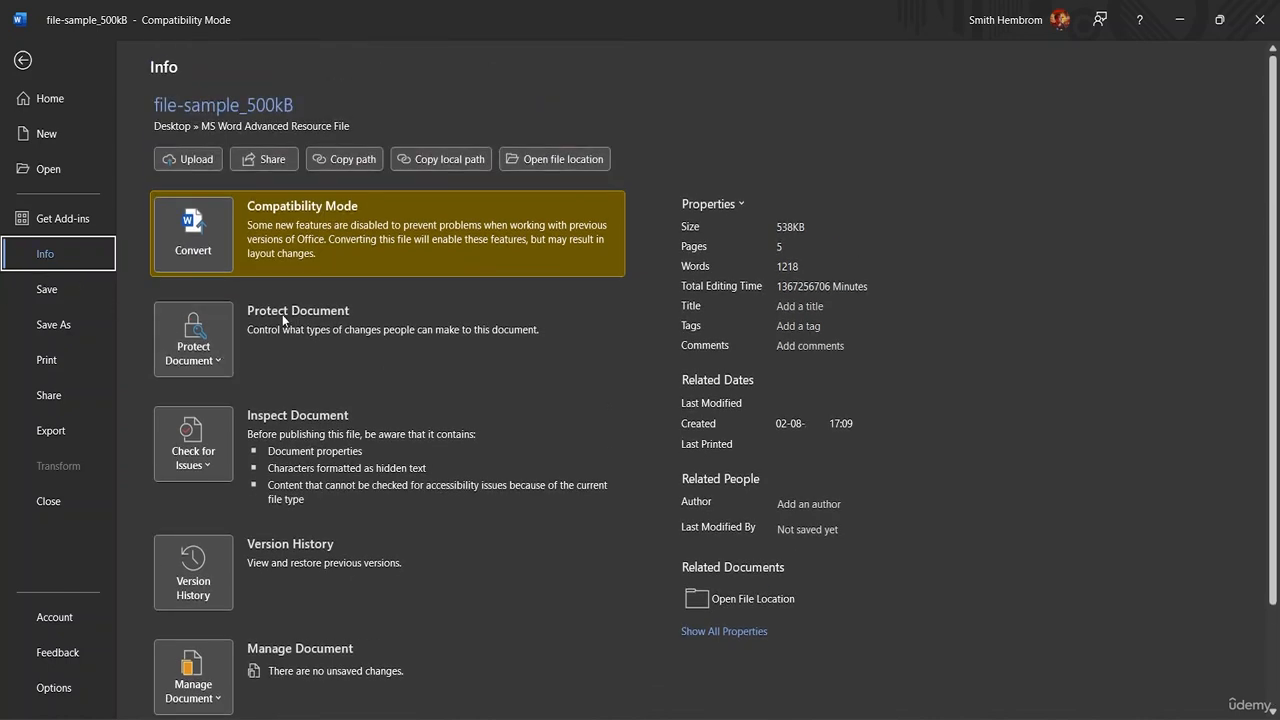
left_click(218, 362)
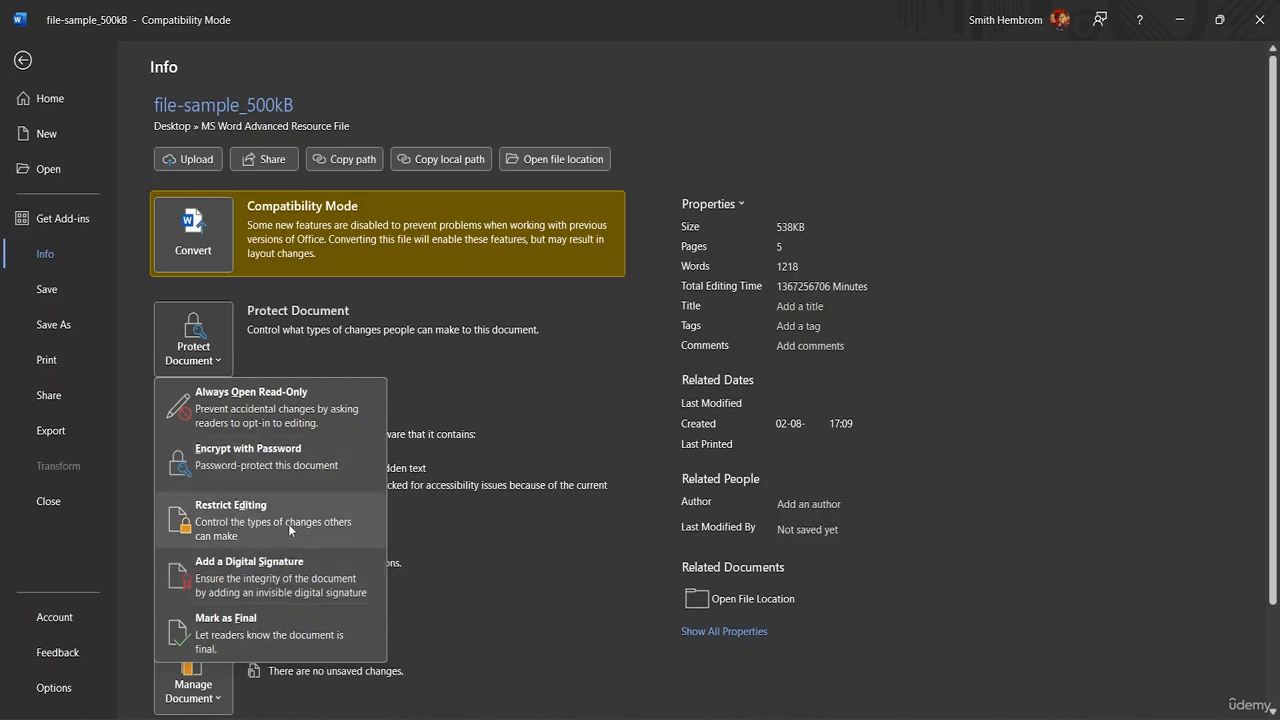
Use Encrypt with Password, entering the open password and confirming it
left_click(260, 468)
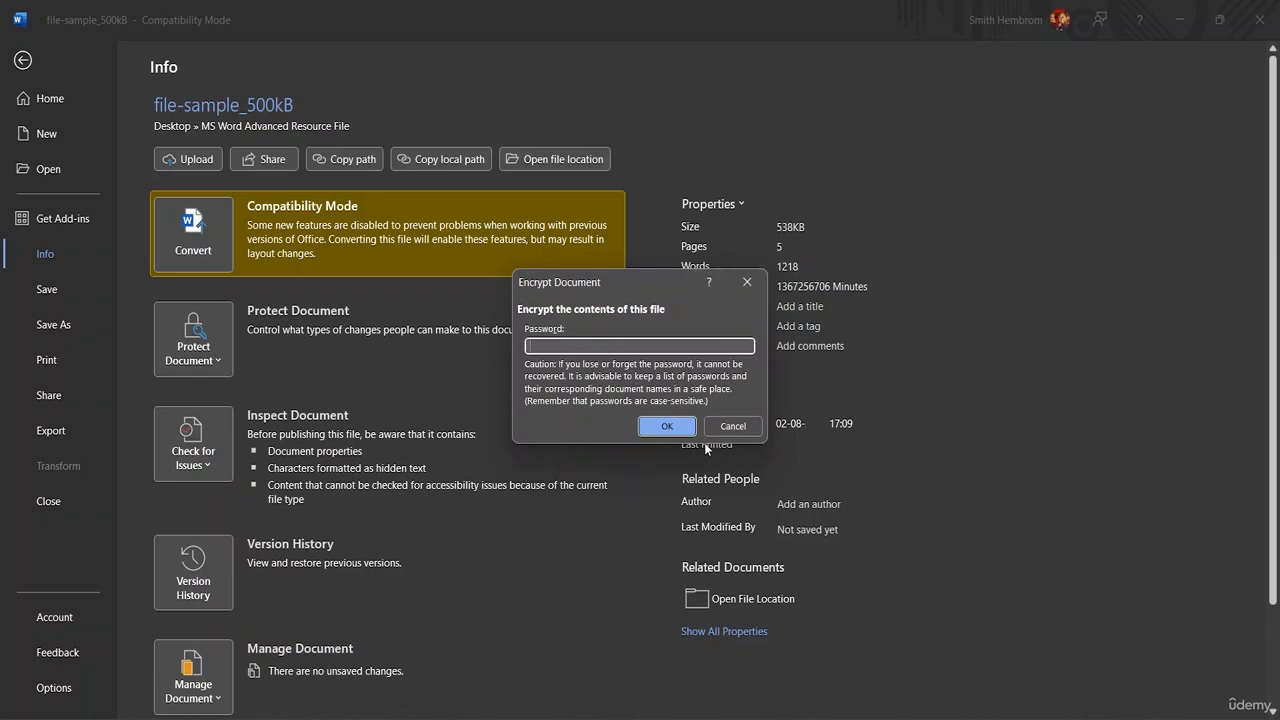
type("12")
left_click(665, 424)
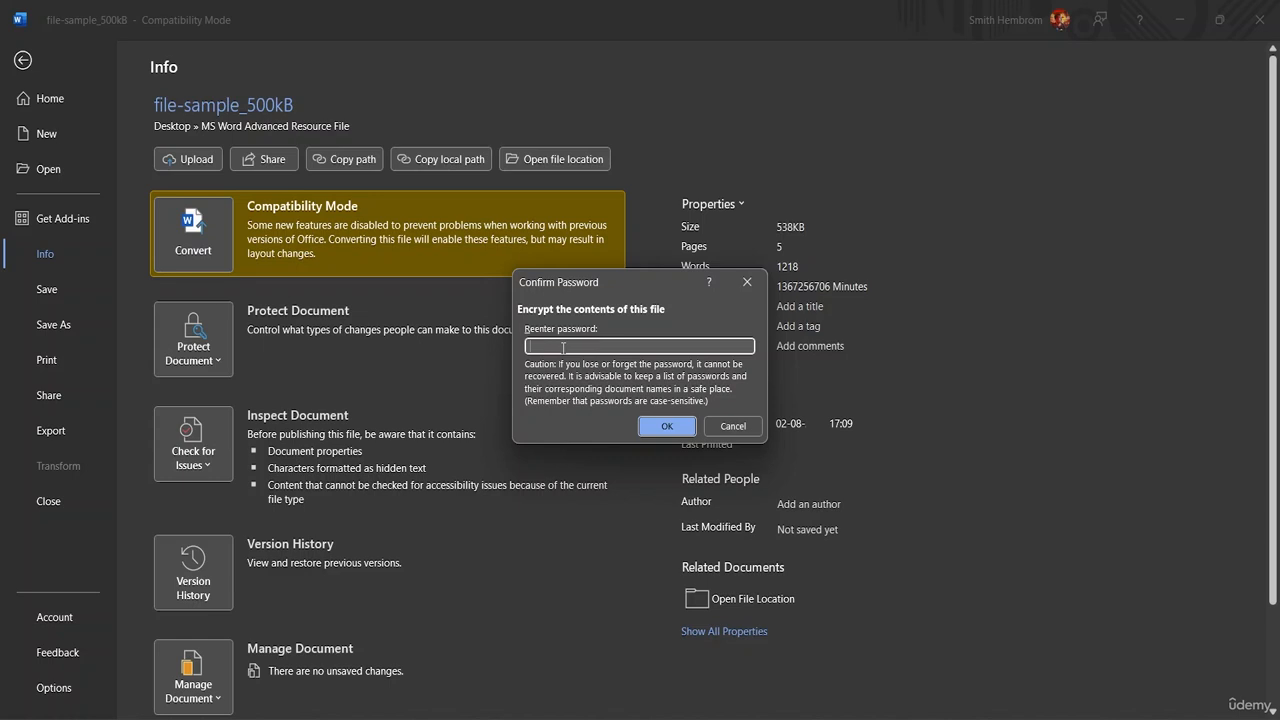
type("12")
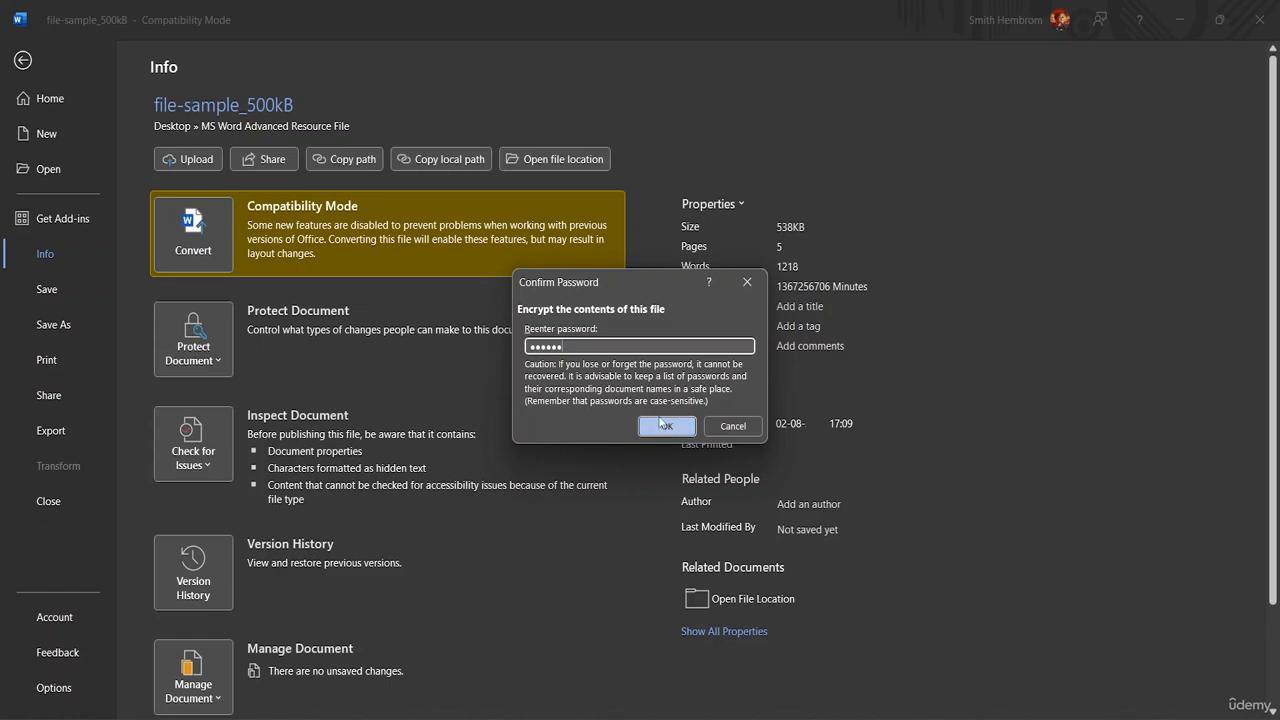
left_click(666, 424)
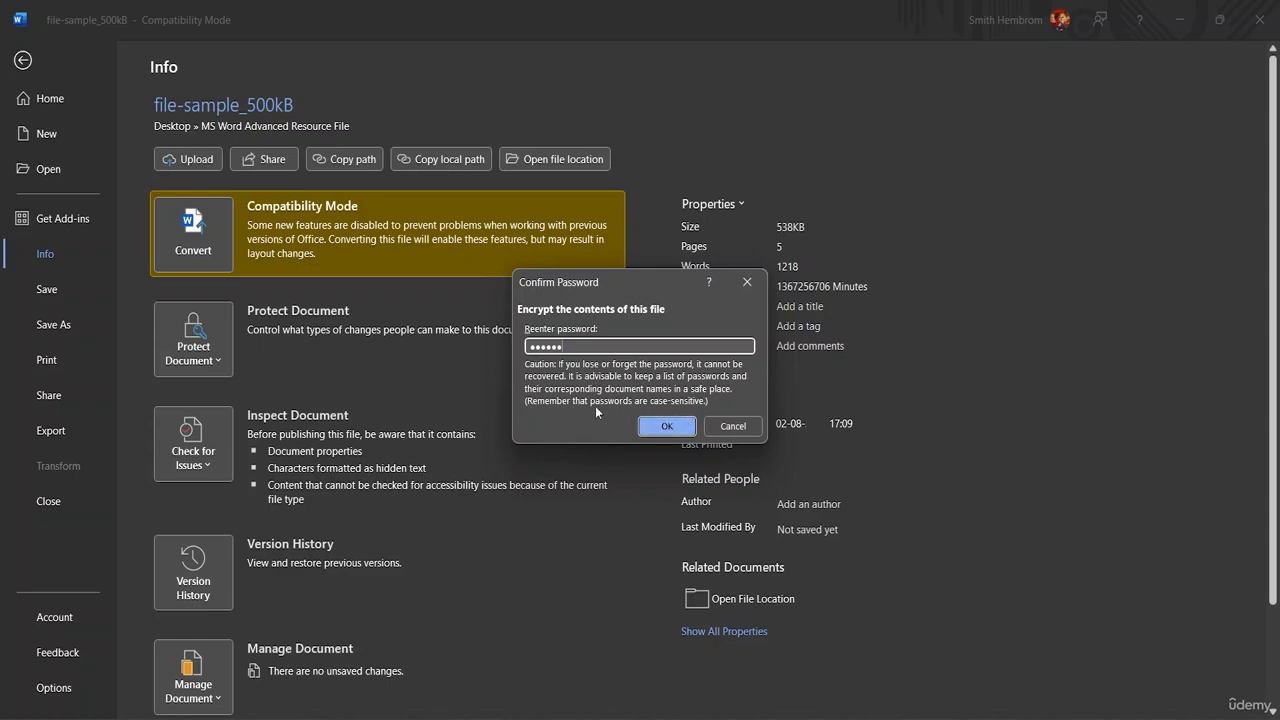
left_click(664, 428)
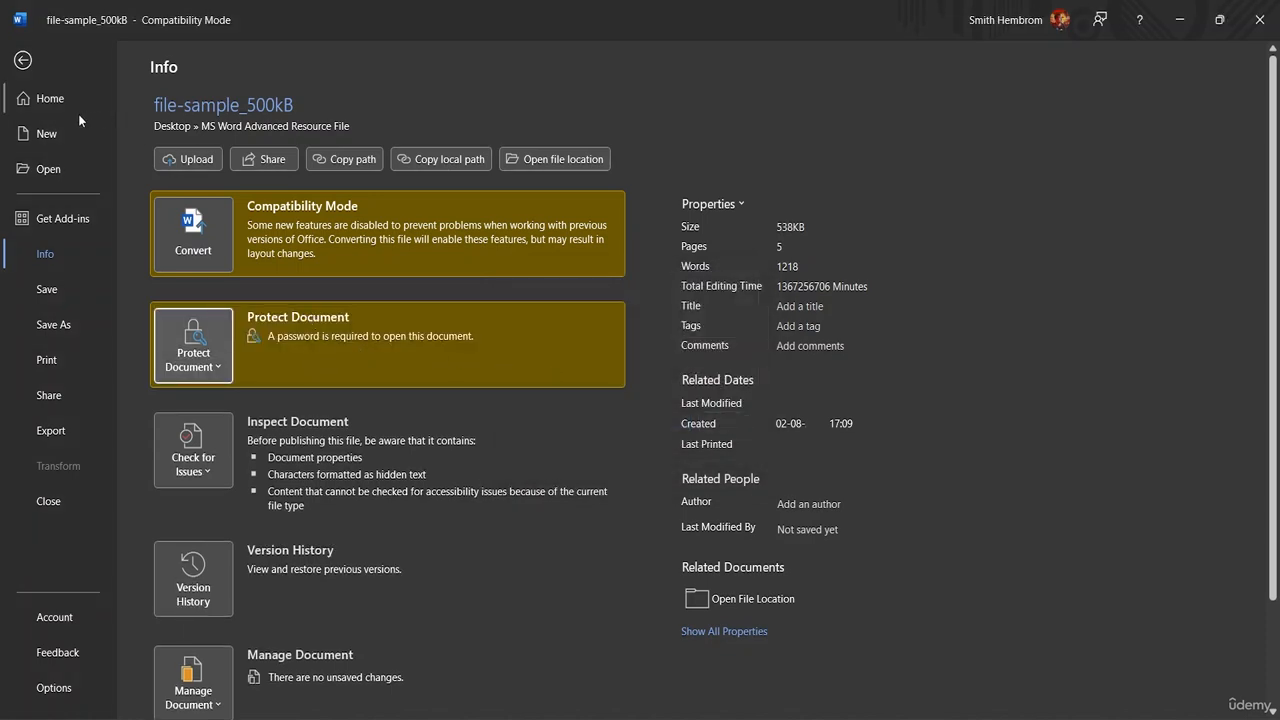
Save the encrypted file-sample_500kB and exit Word
left_click(22, 60)
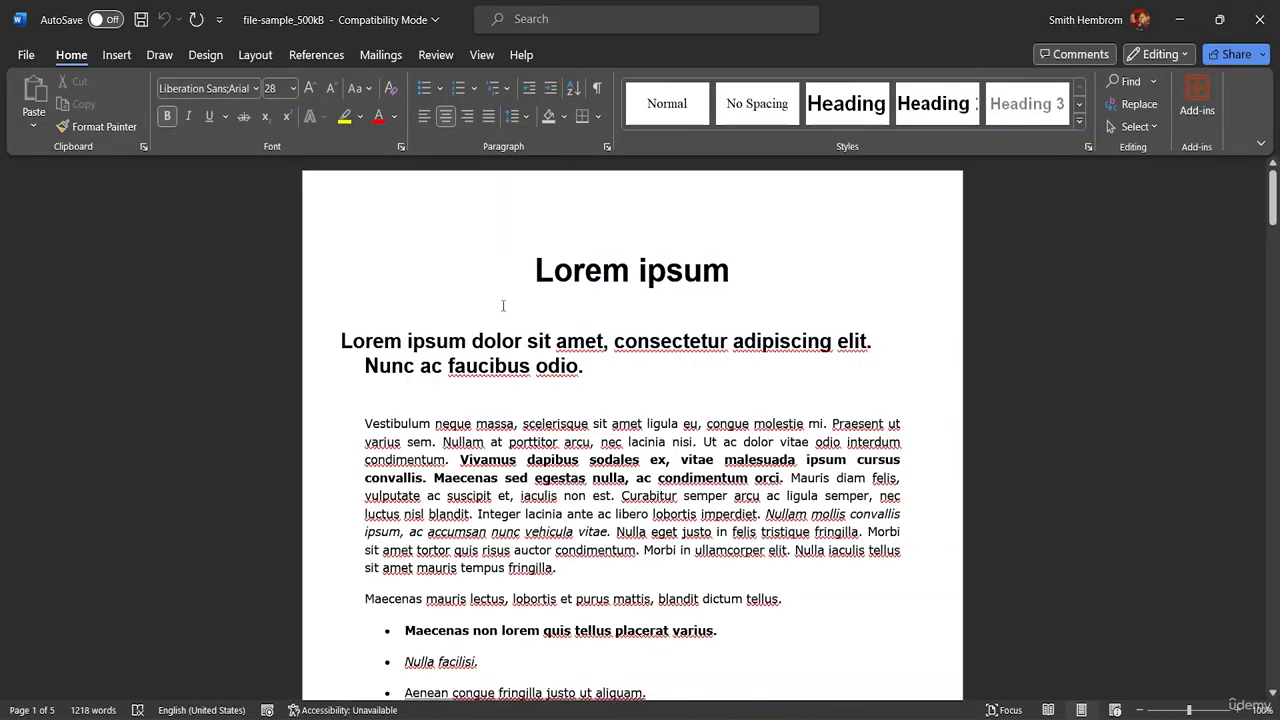
left_click(142, 20)
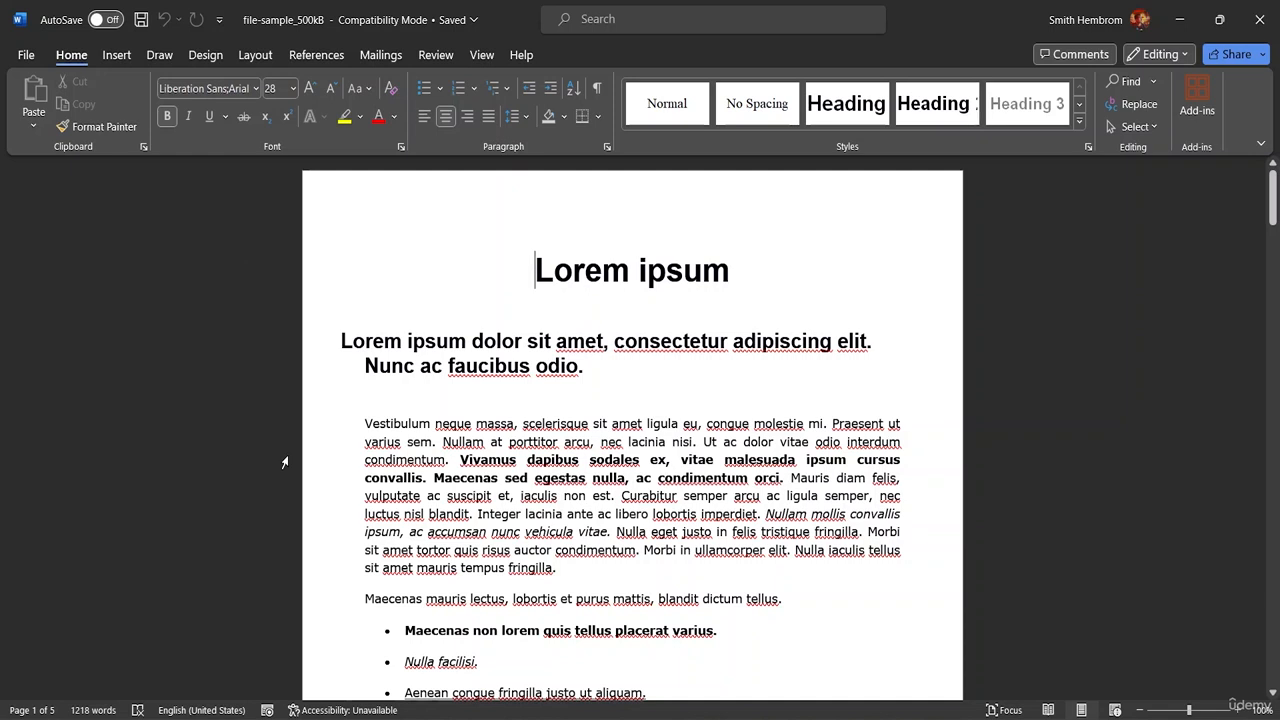
left_click(35, 56)
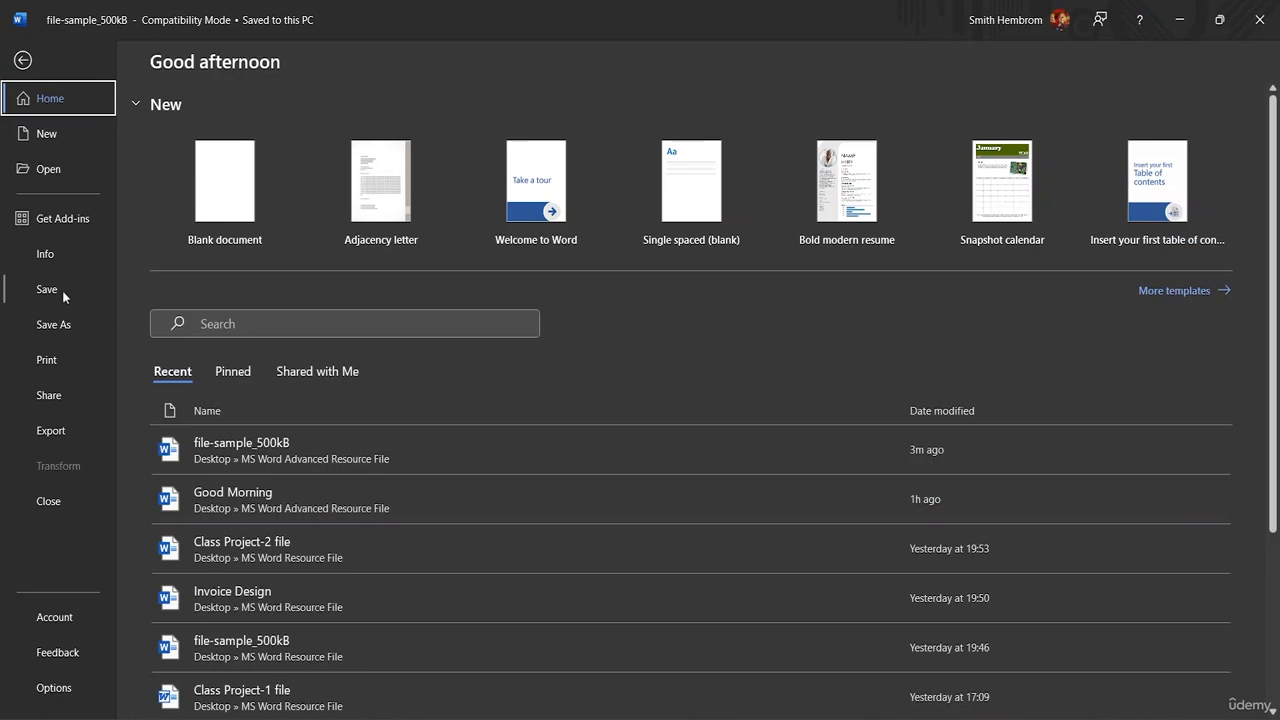
left_click(24, 61)
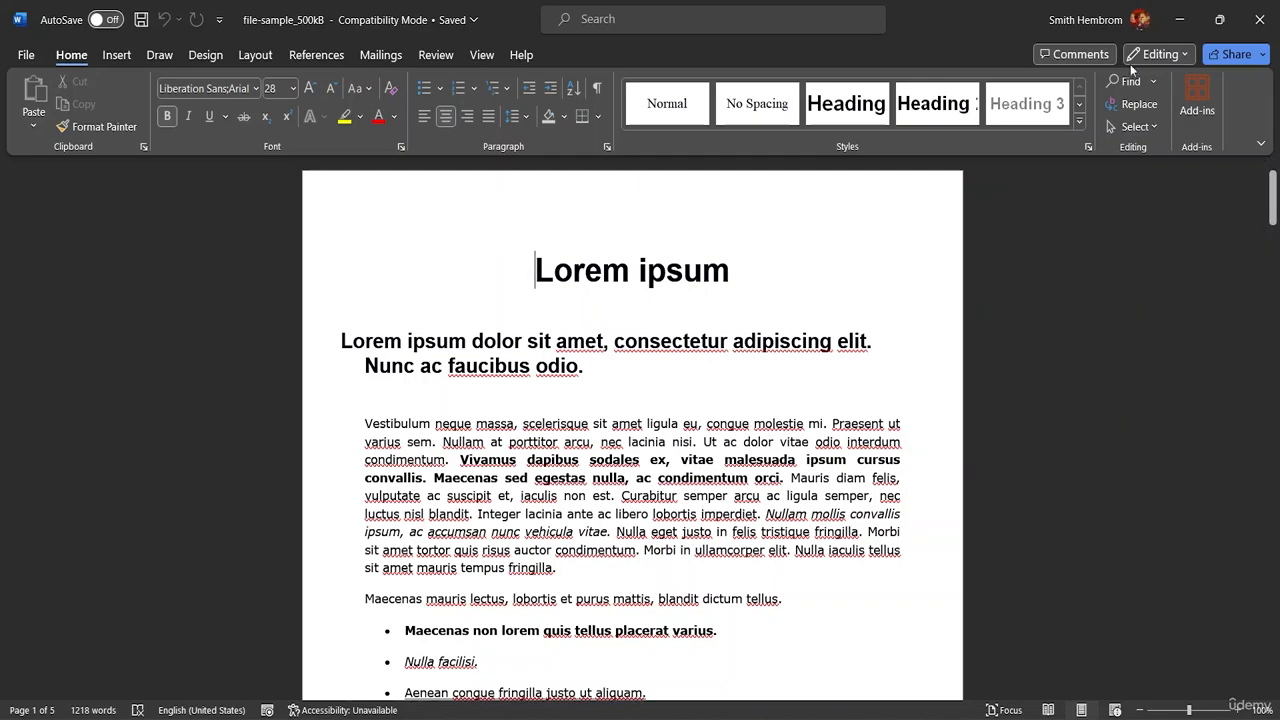
left_click(1260, 12)
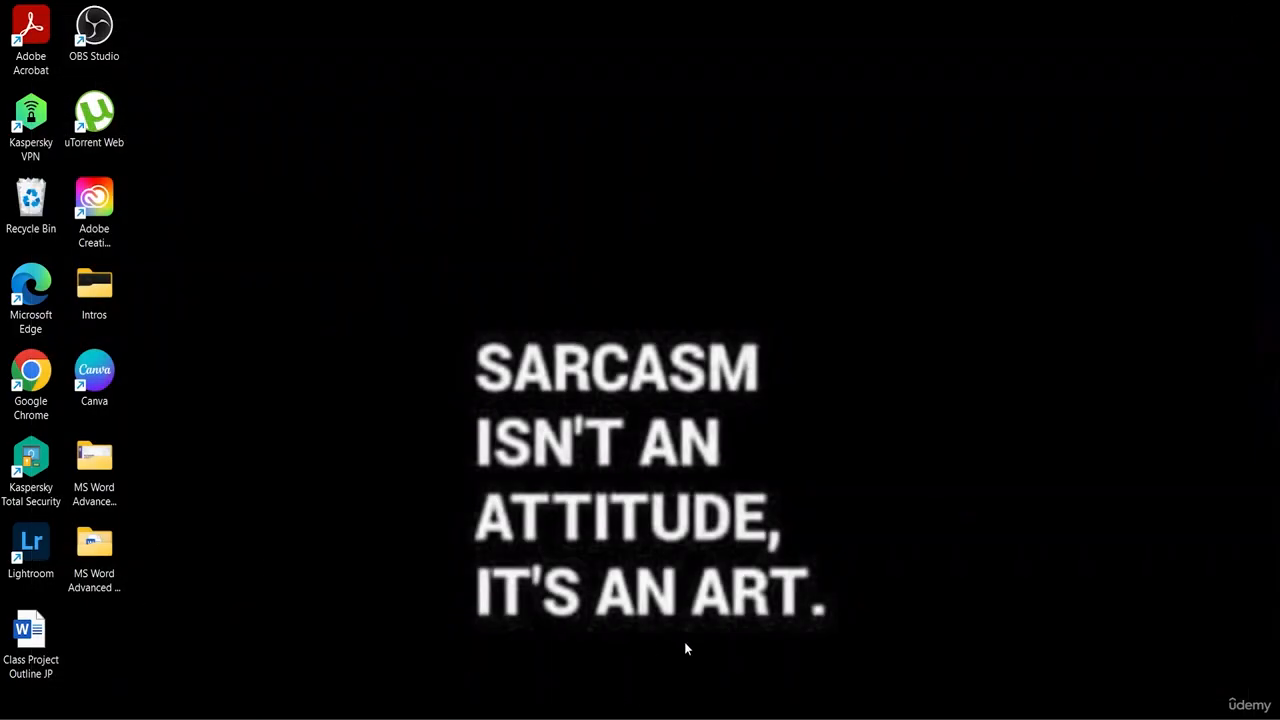
Open file-sample_500kB from the MS Word Advanced Resource File folder in File Explorer
key("super+e")
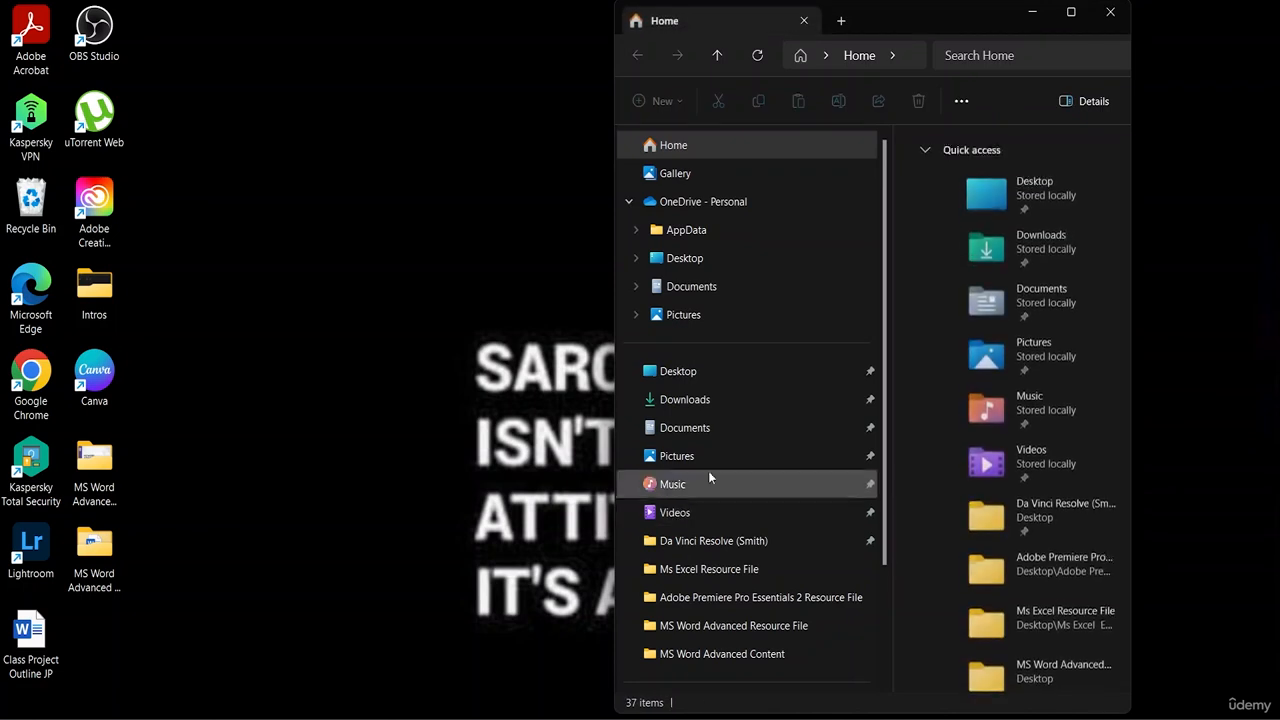
left_click(725, 405)
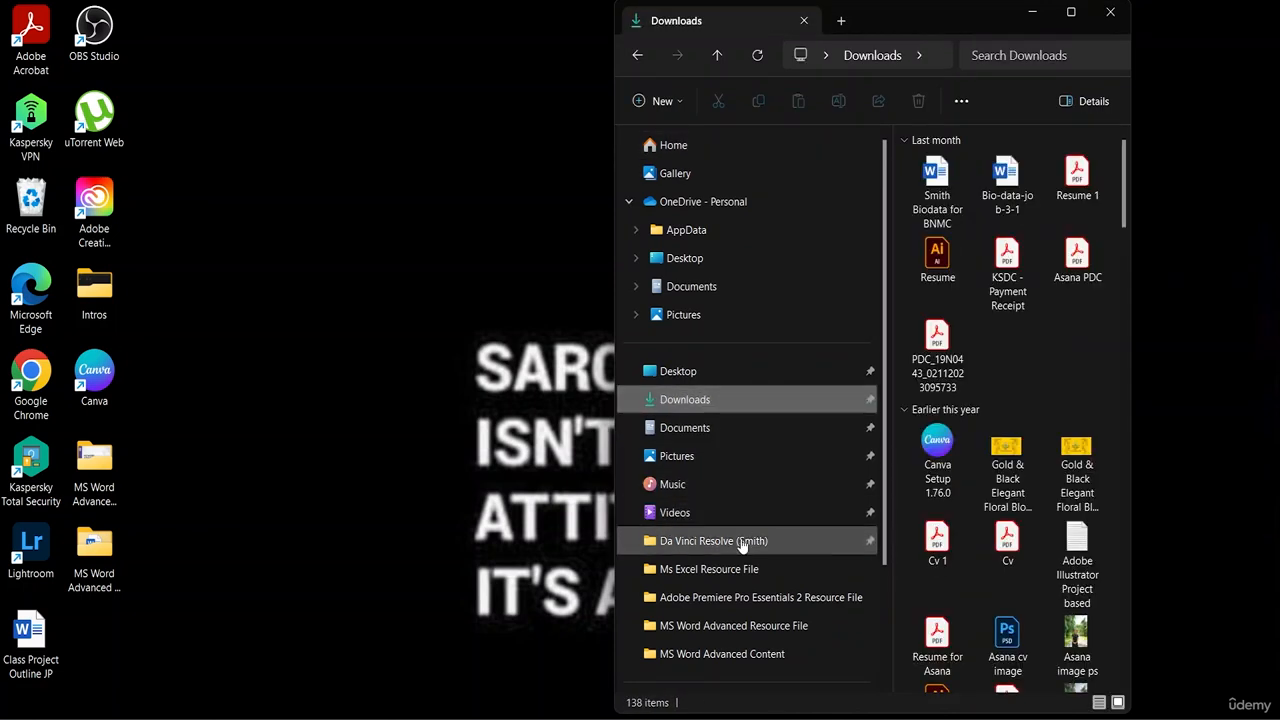
left_click(745, 628)
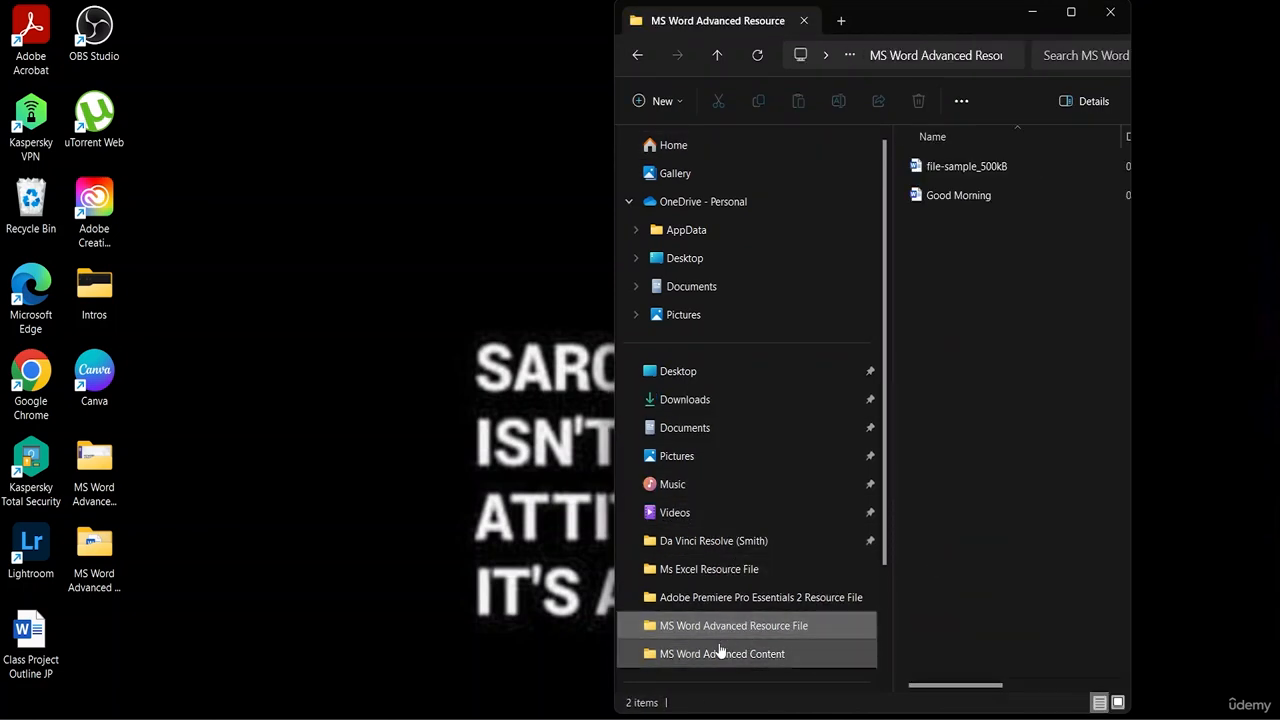
left_click(957, 170)
double_click(957, 170)
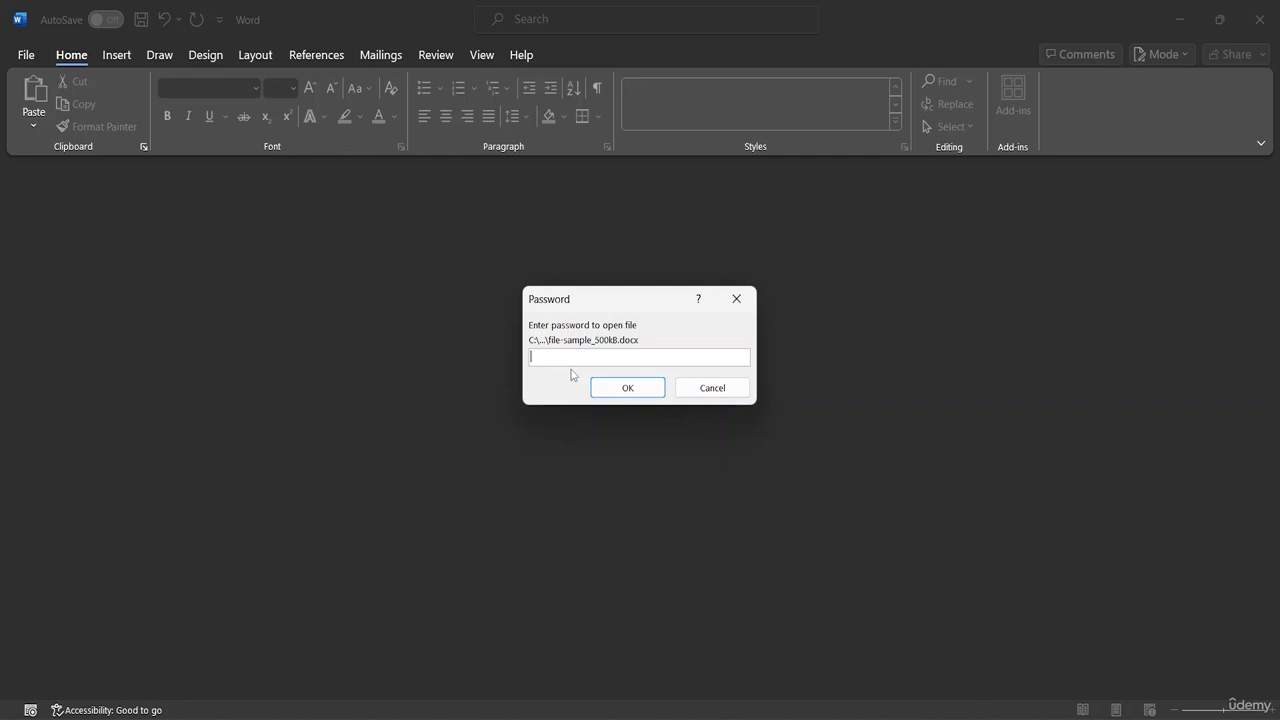
Enter the open password to unlock the file, then scroll through its text and chart
type("123456")
left_click(655, 389)
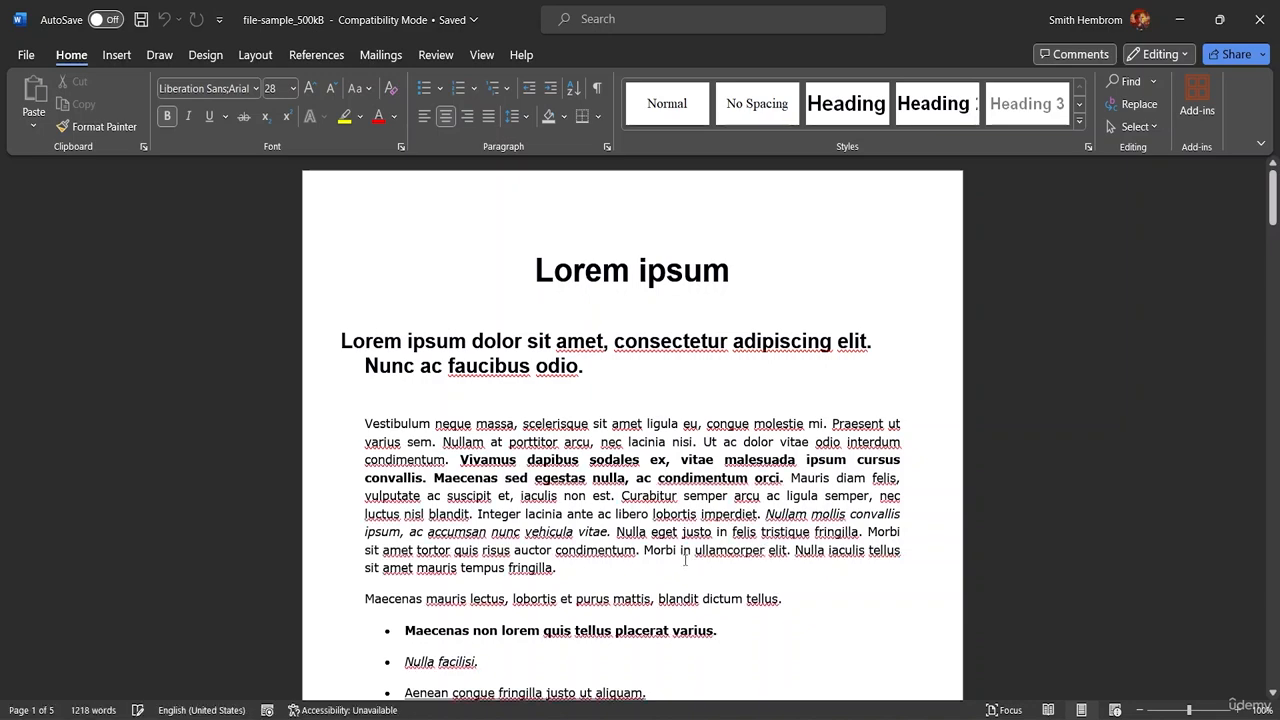
scroll(806, 394, "down", 5)
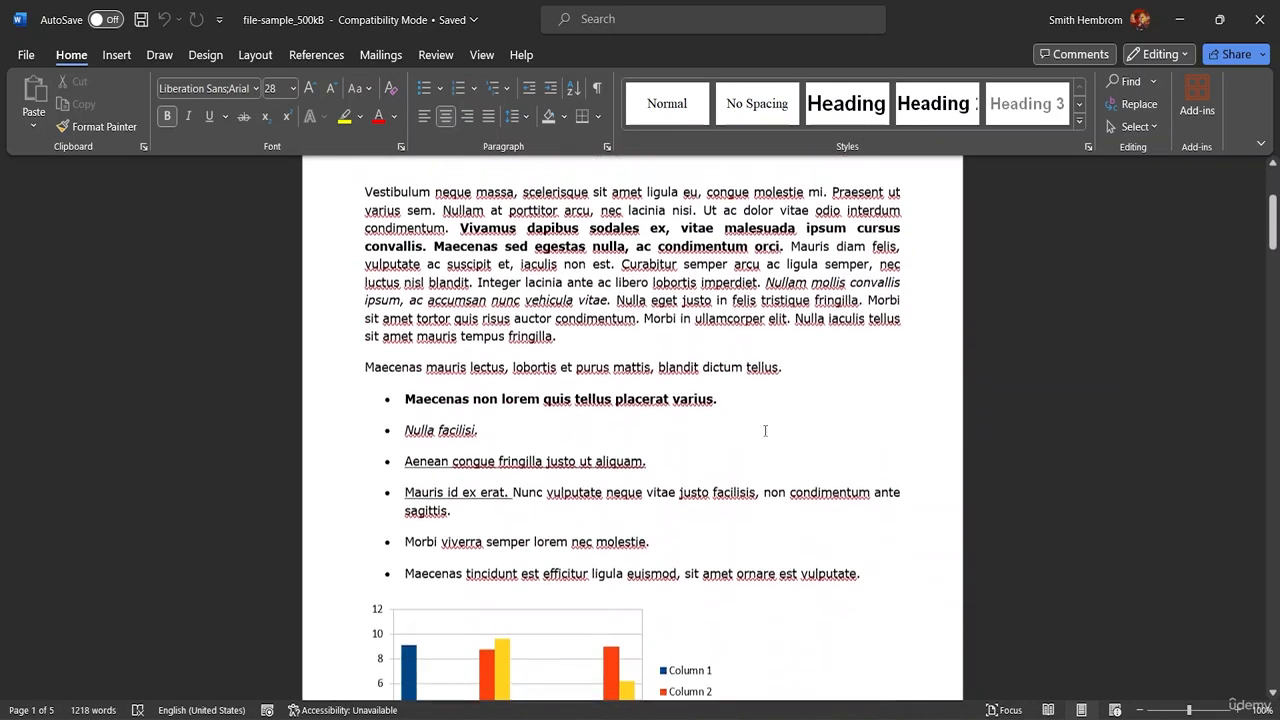
scroll(765, 430, "down", 5)
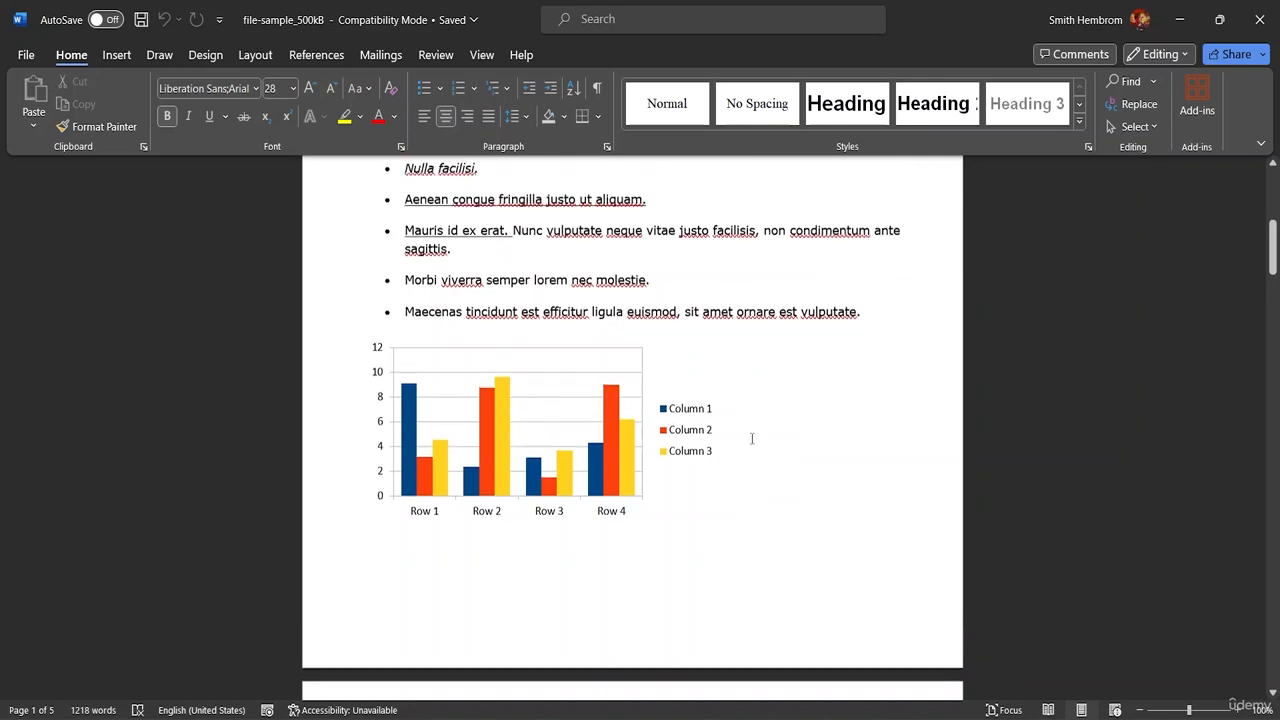
scroll(752, 438, "up", 10)
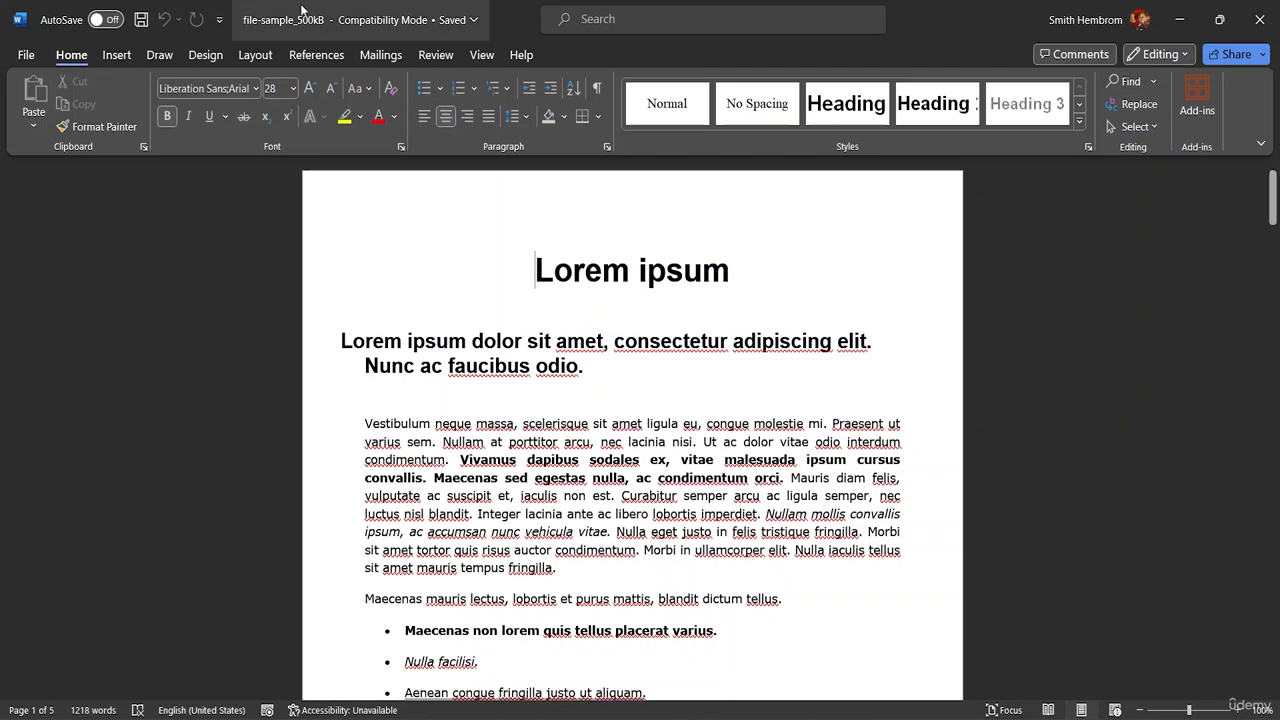
Clear the password under Info > Protect Document > Encrypt with Password, then save
left_click(36, 58)
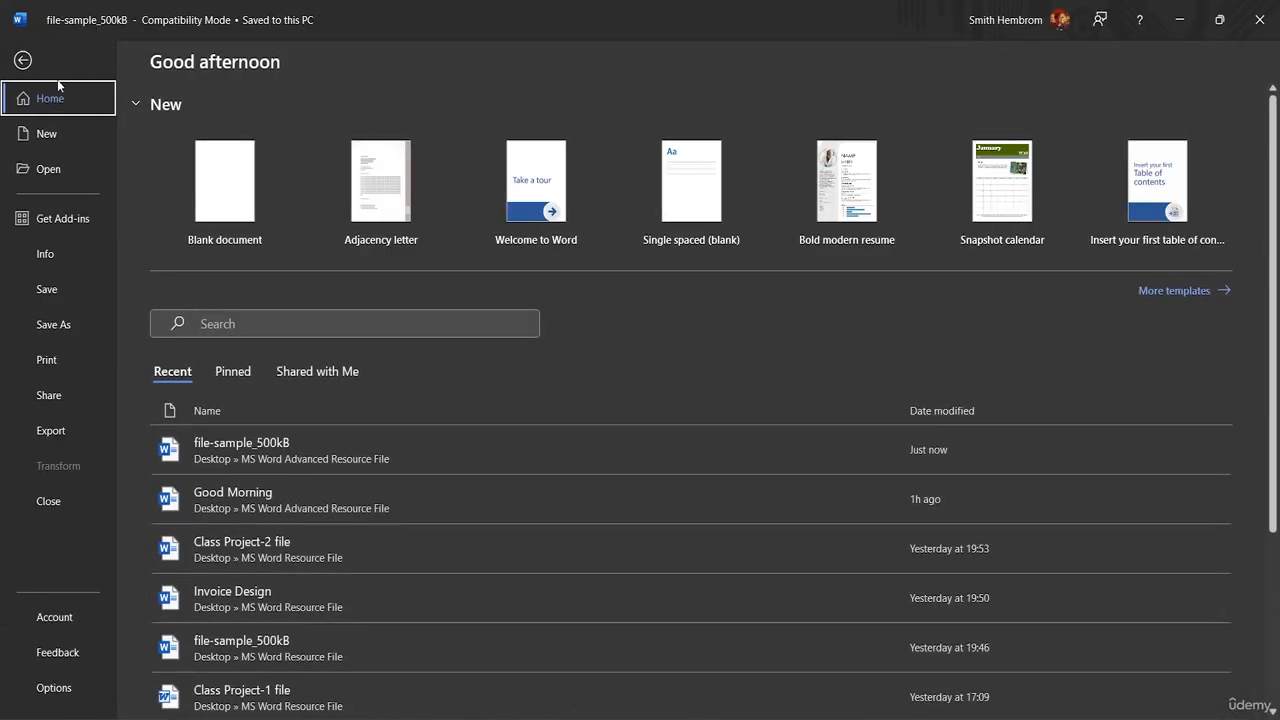
left_click(76, 262)
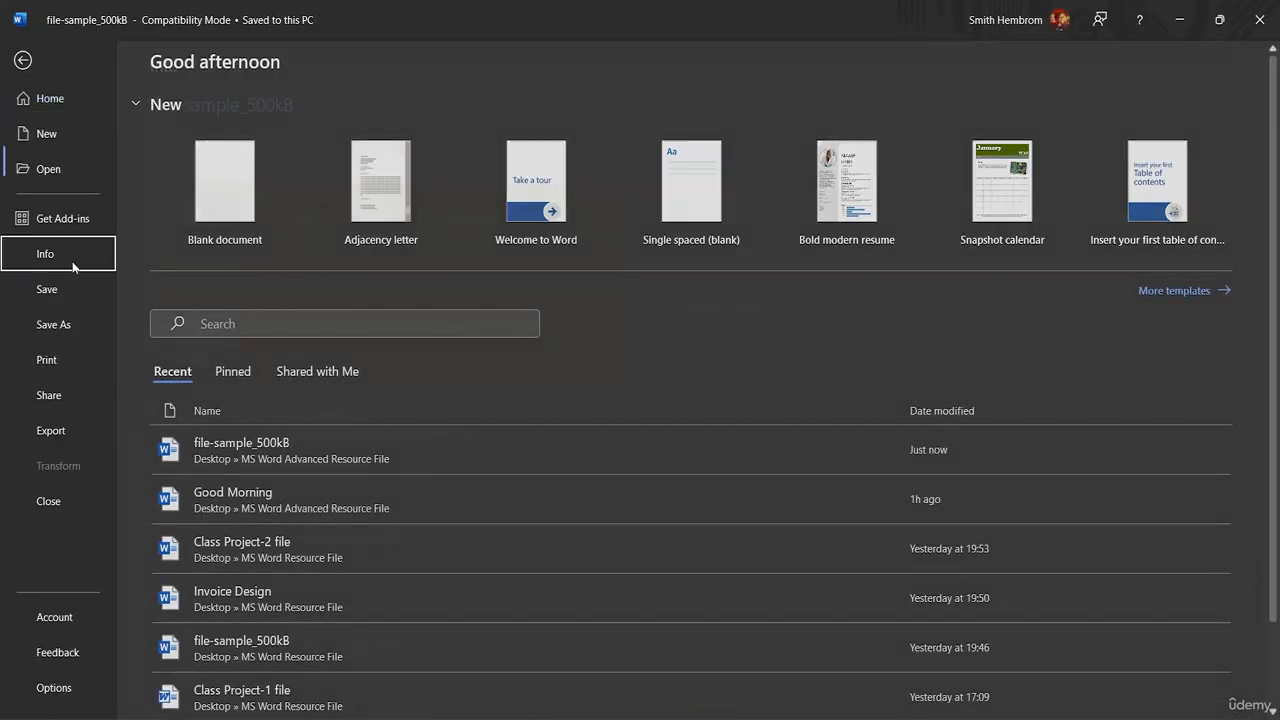
left_click(215, 370)
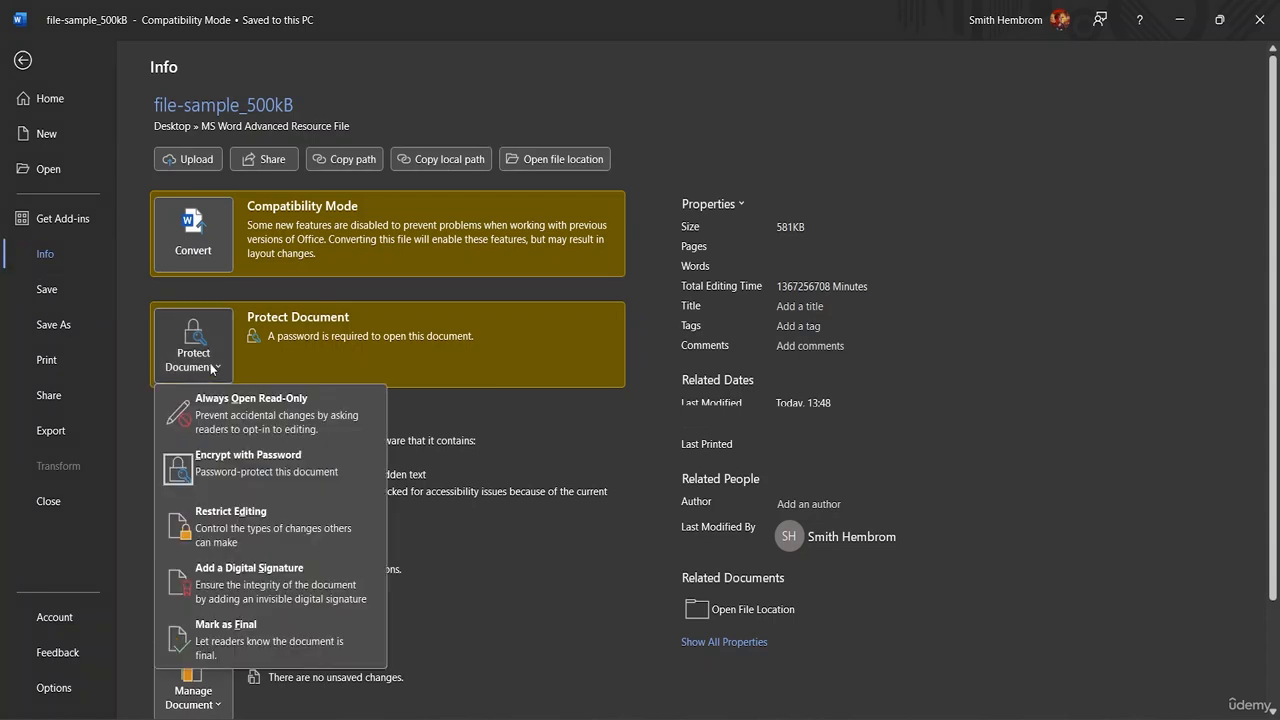
left_click(241, 479)
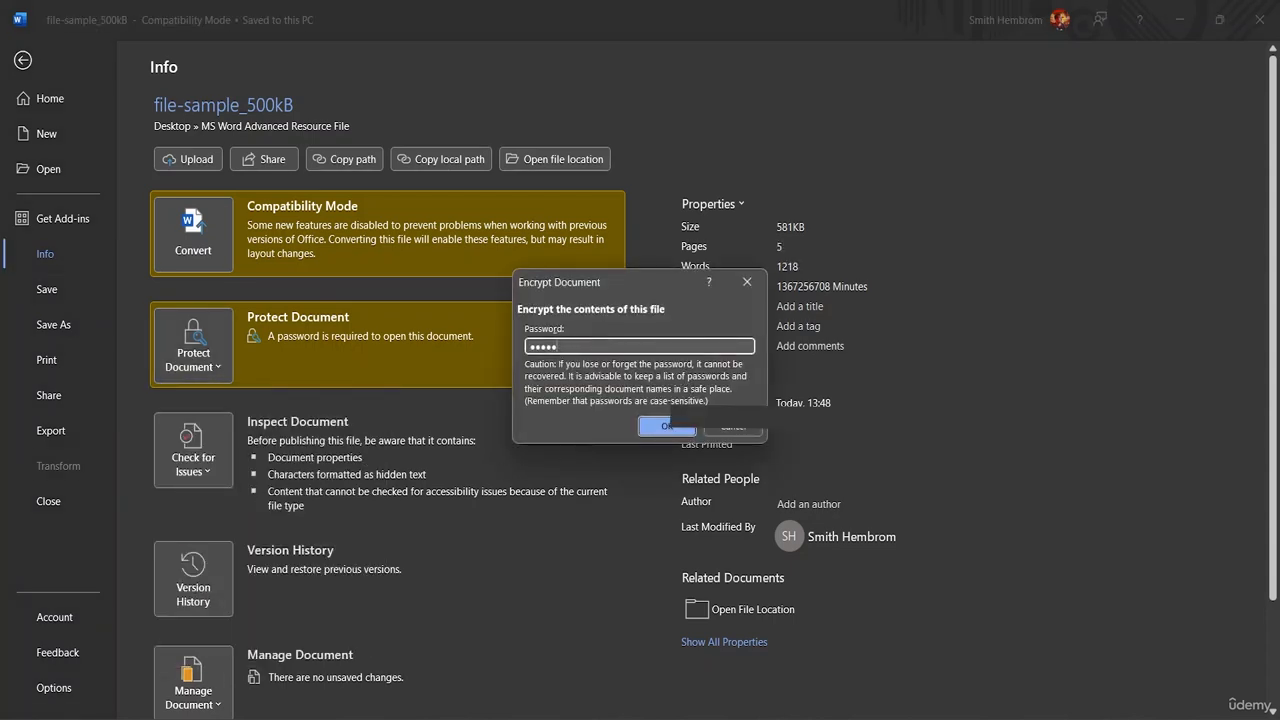
key("BackSpace")
key("BackSpace")
key("BackSpace")
key("BackSpace")
key("BackSpace")
left_click(660, 428)
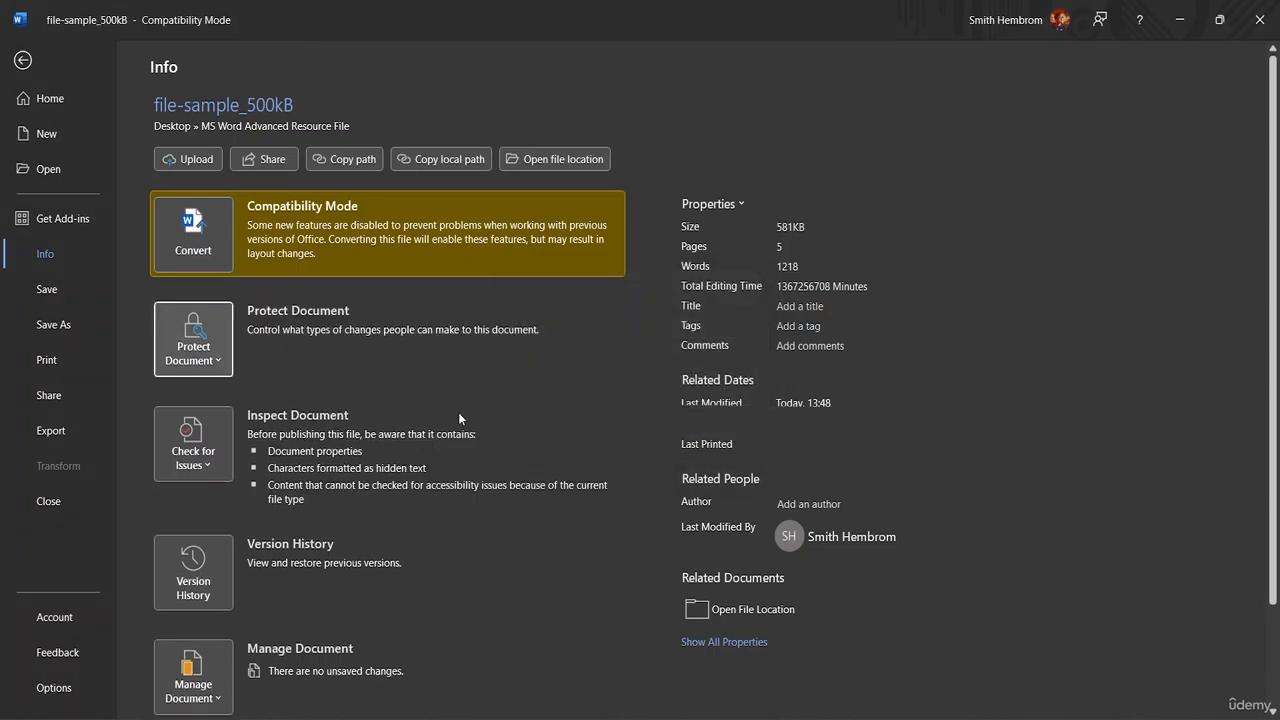
left_click(22, 60)
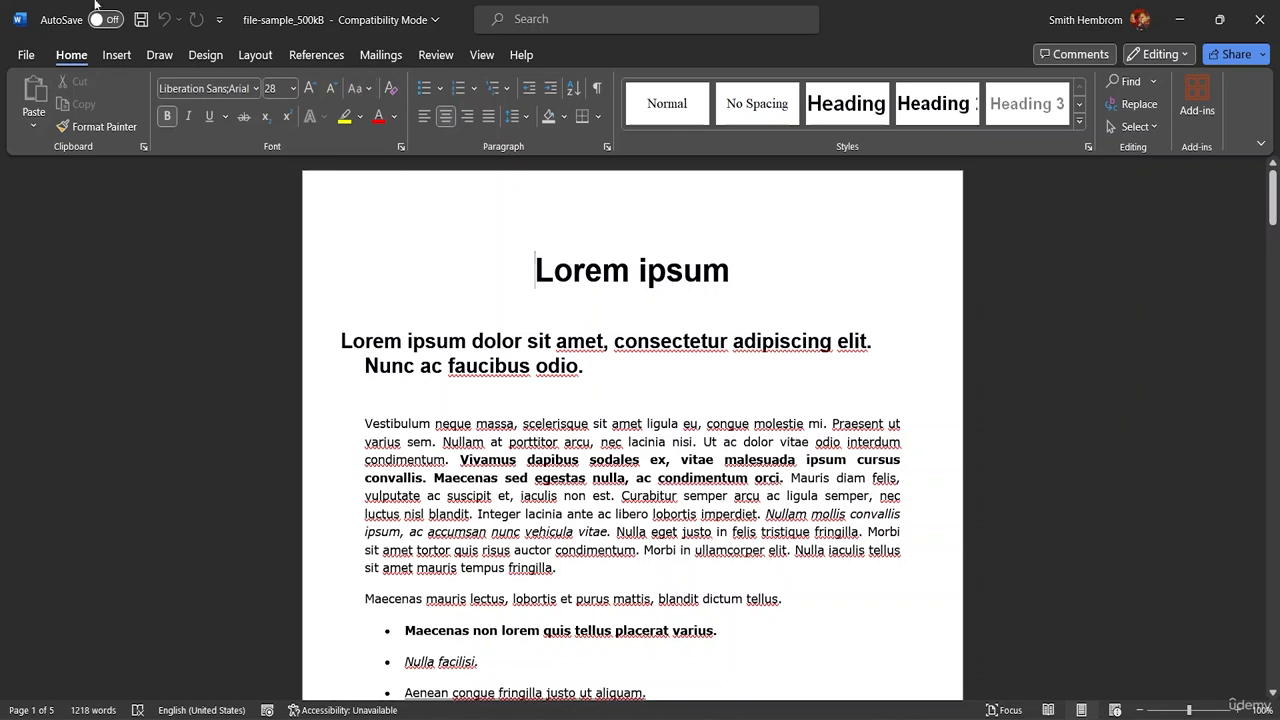
left_click(142, 21)
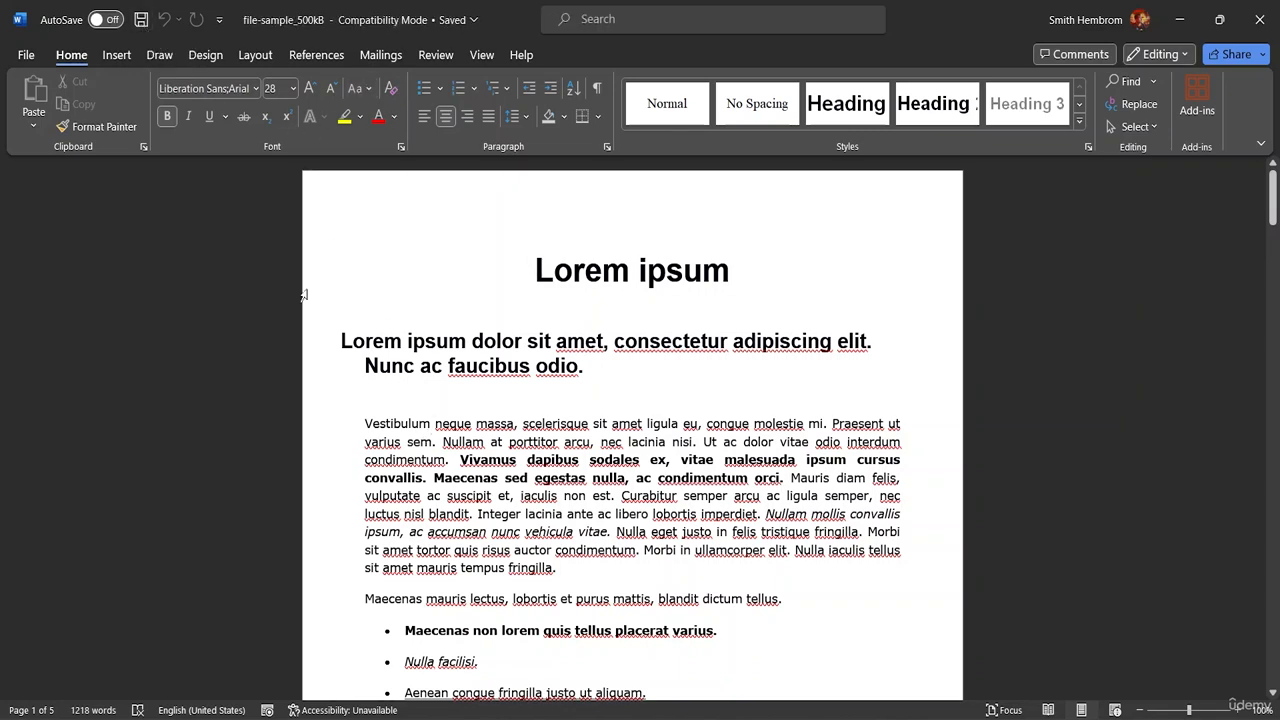
Close Word and reopen file-sample_500kB to confirm no password is requested
left_click(1262, 20)
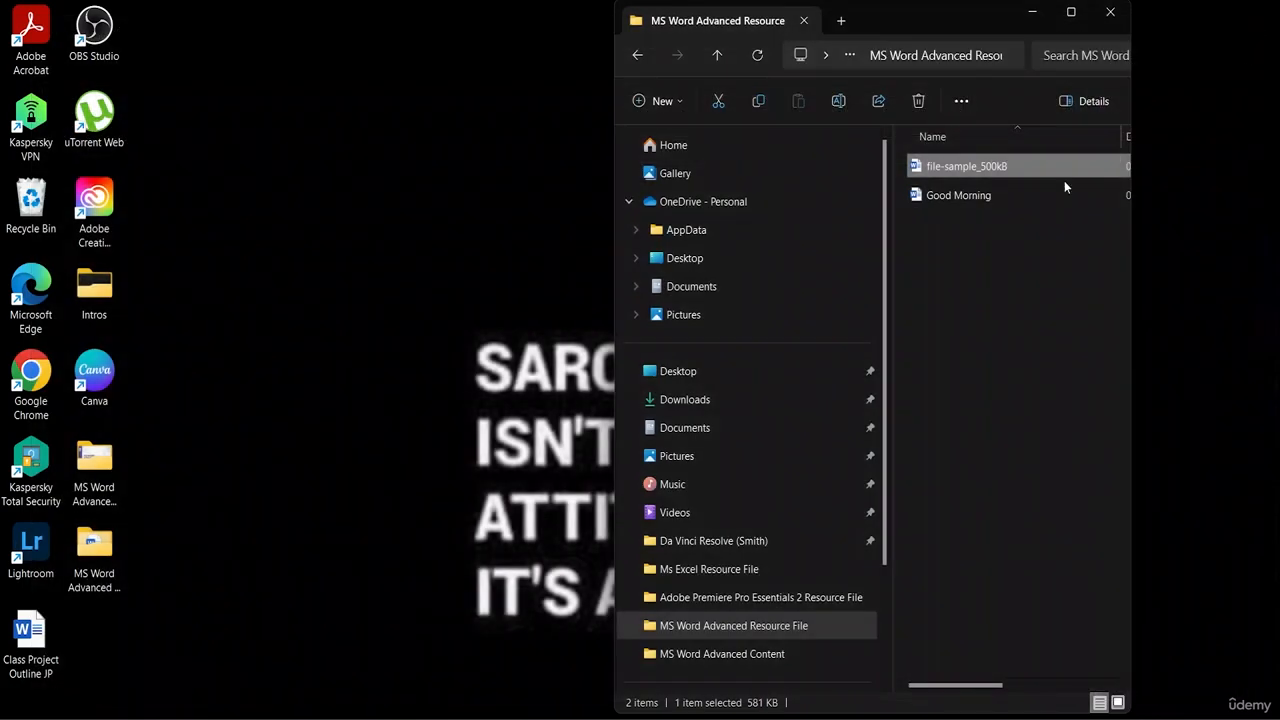
double_click(1024, 166)
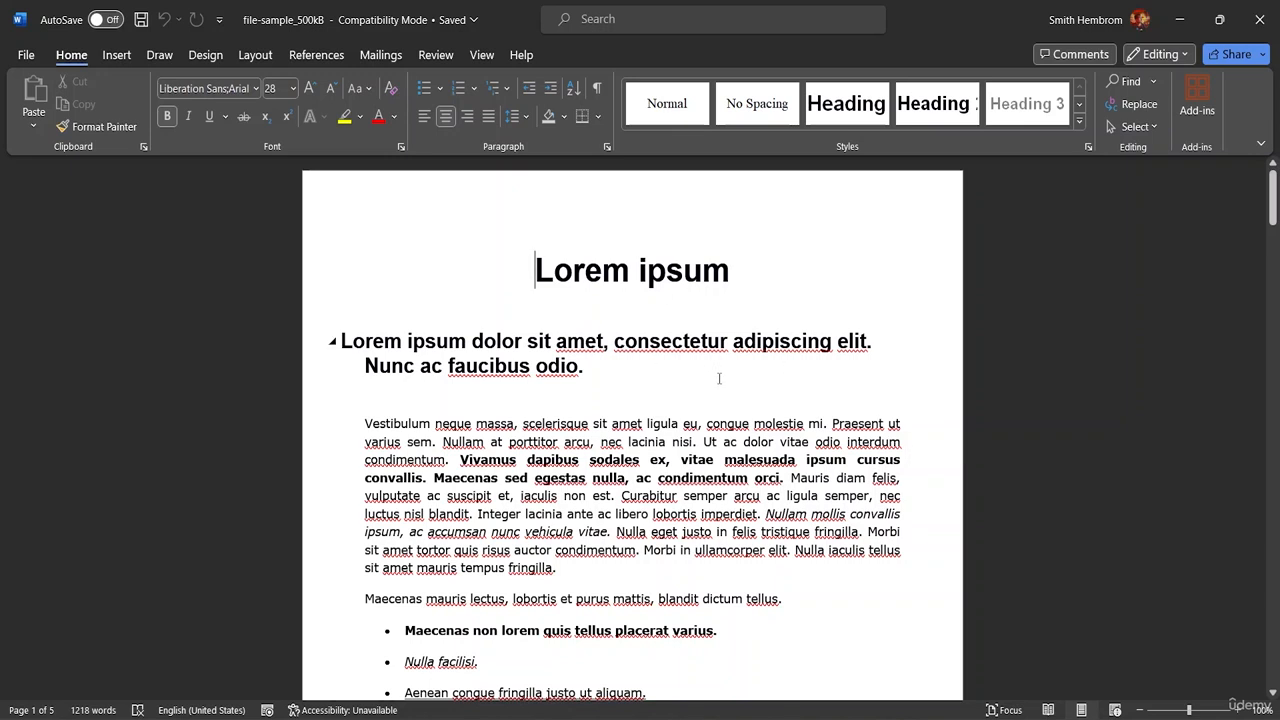
Show the Restrict Editing pane from the Review tab
left_click(436, 56)
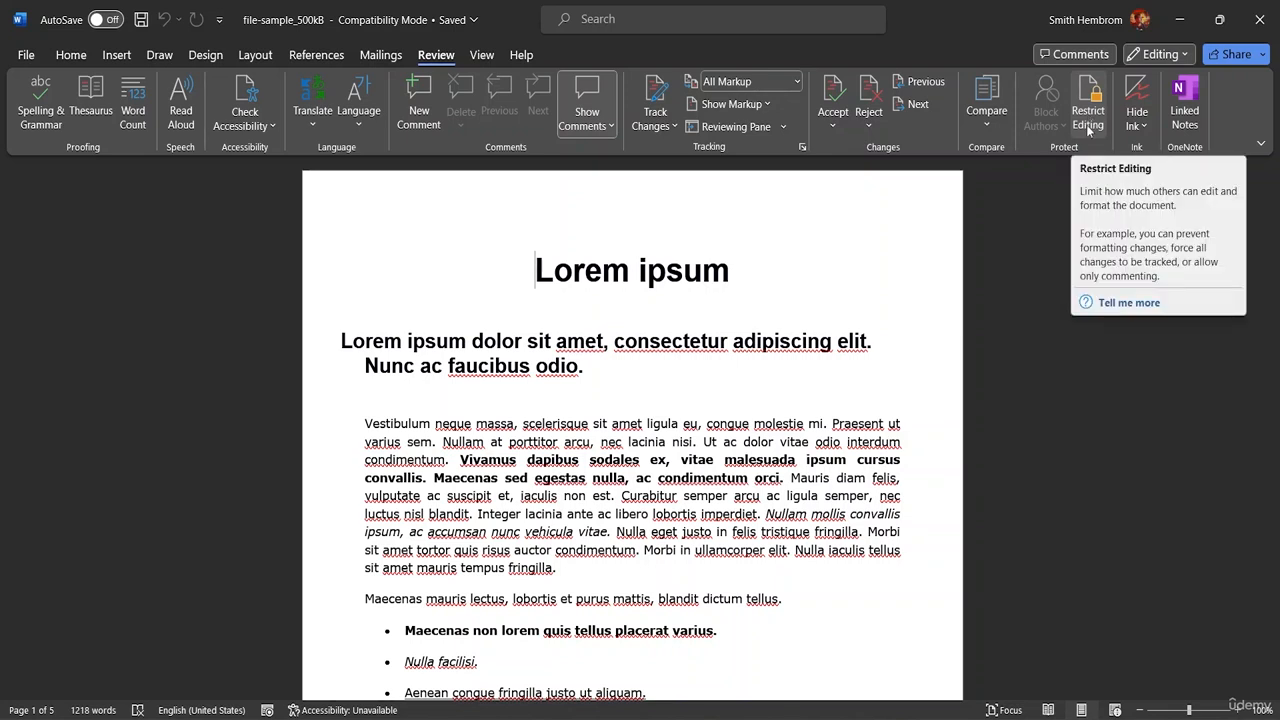
left_click(1089, 117)
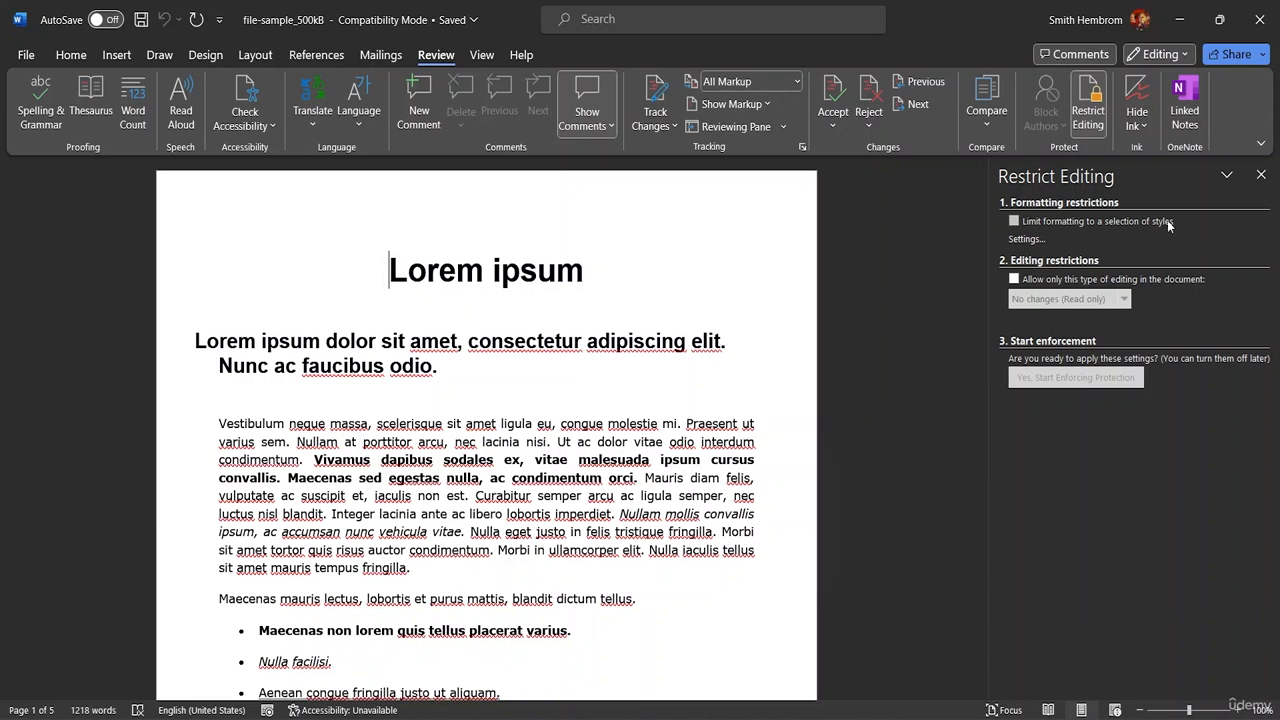
Restrict formatting to permitted styles and strip disallowed bold, italics and bullets from the text
left_click(1014, 221)
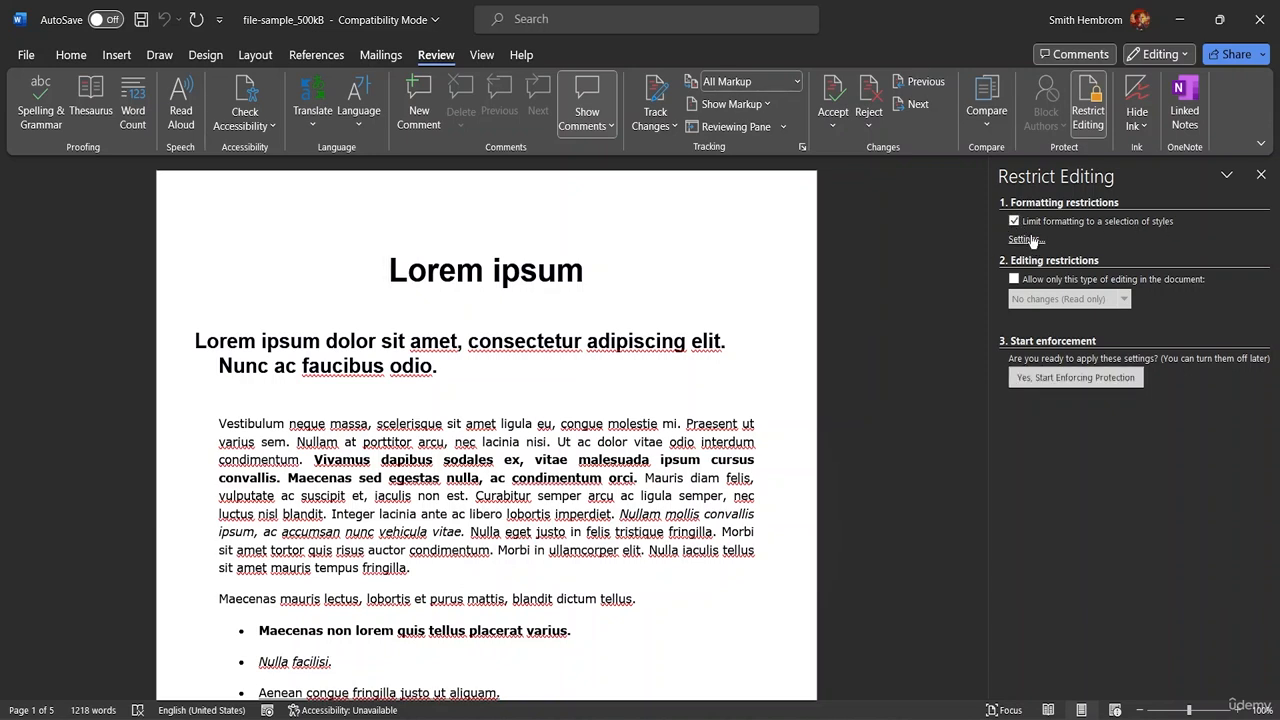
left_click(1028, 240)
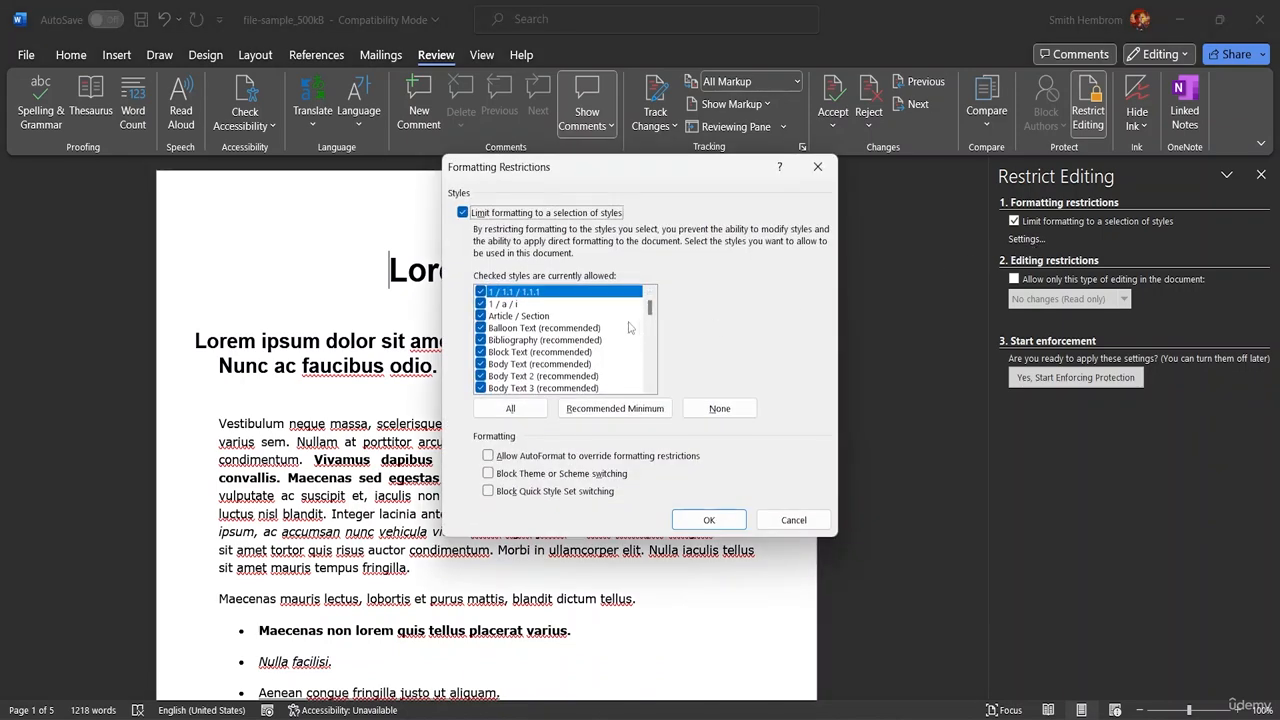
mouse_move(652, 314)
left_mouse_down()
mouse_move(658, 381)
mouse_move(653, 309)
left_mouse_up()
left_click(722, 519)
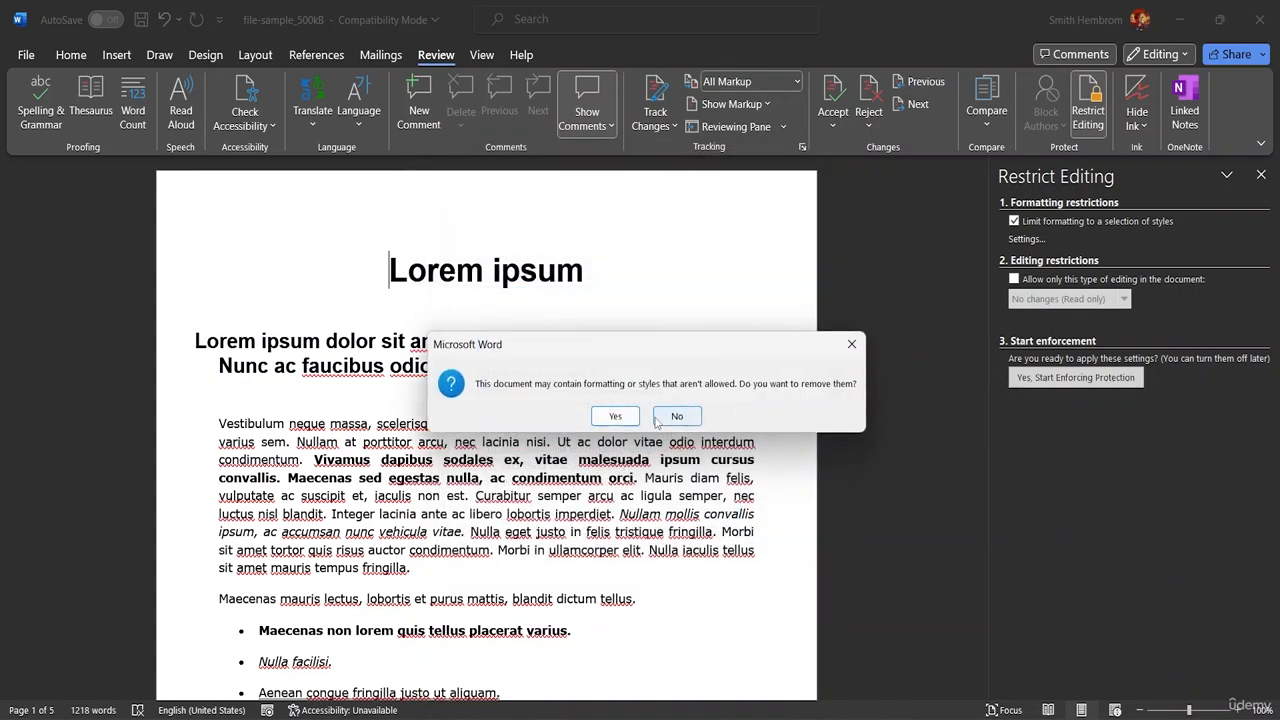
left_click(615, 416)
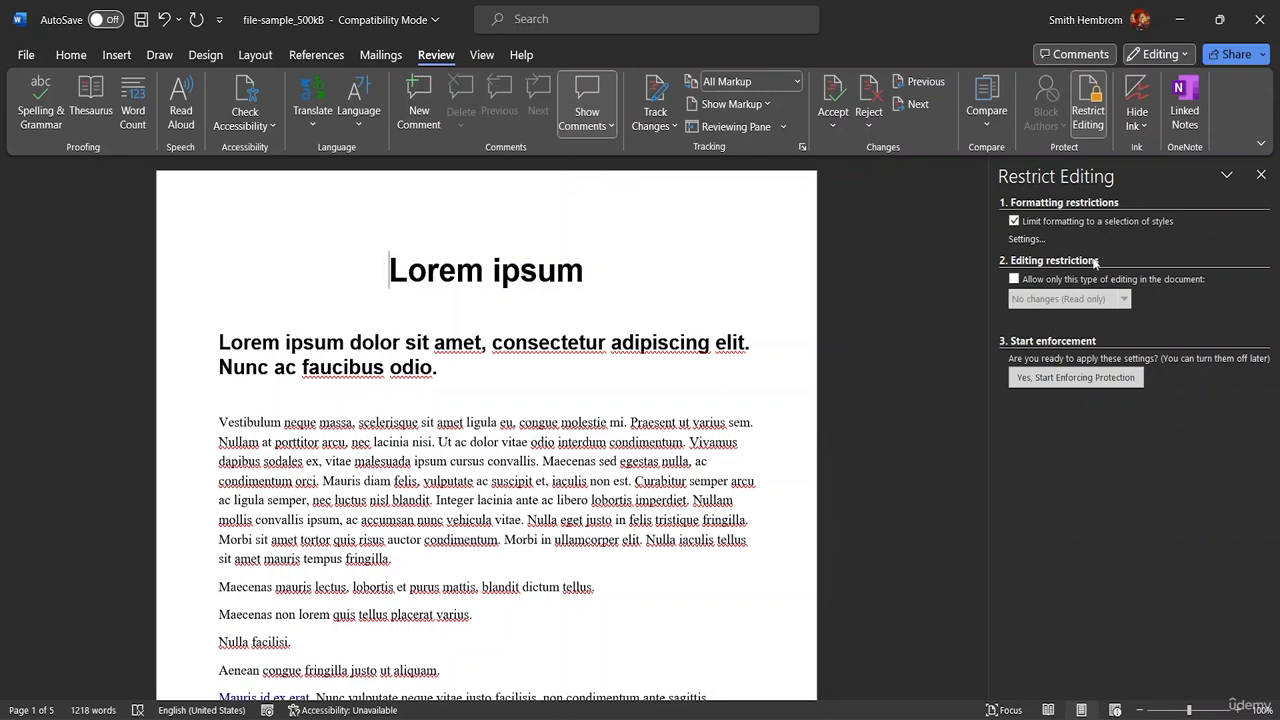
Start enforcing the formatting protection with a confirmed password
left_click(1057, 386)
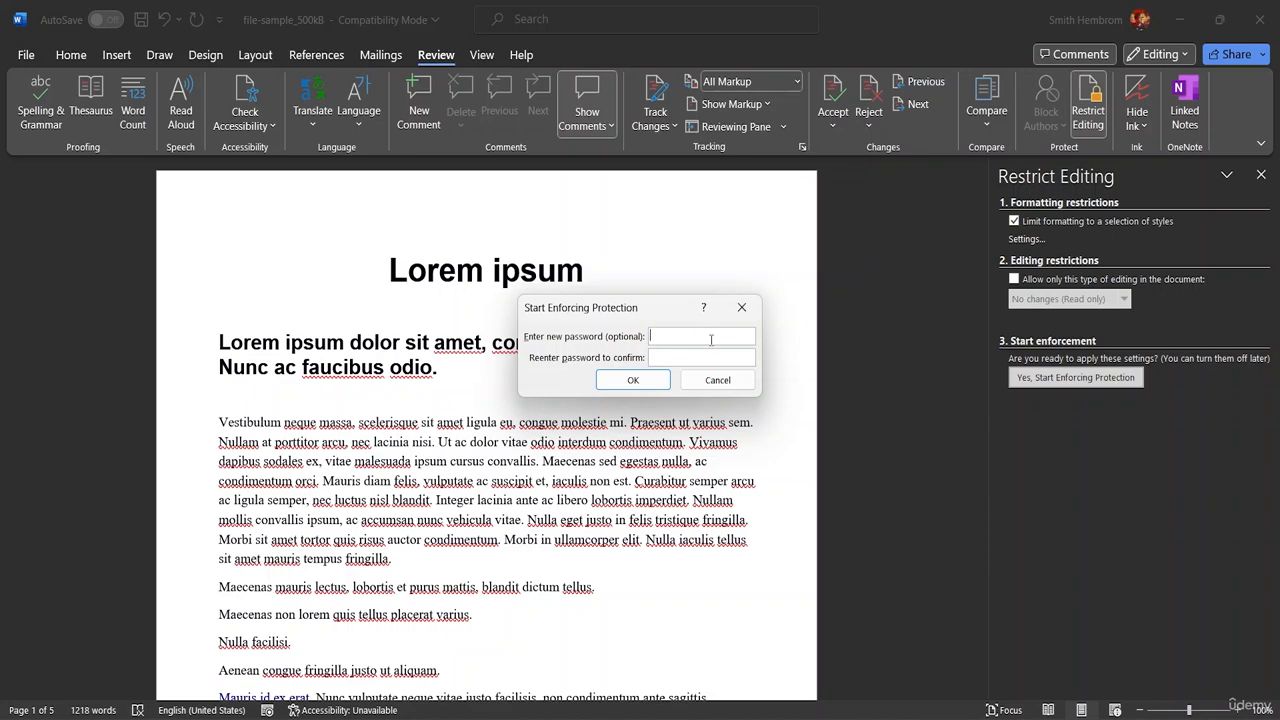
type("p")
left_click(677, 354)
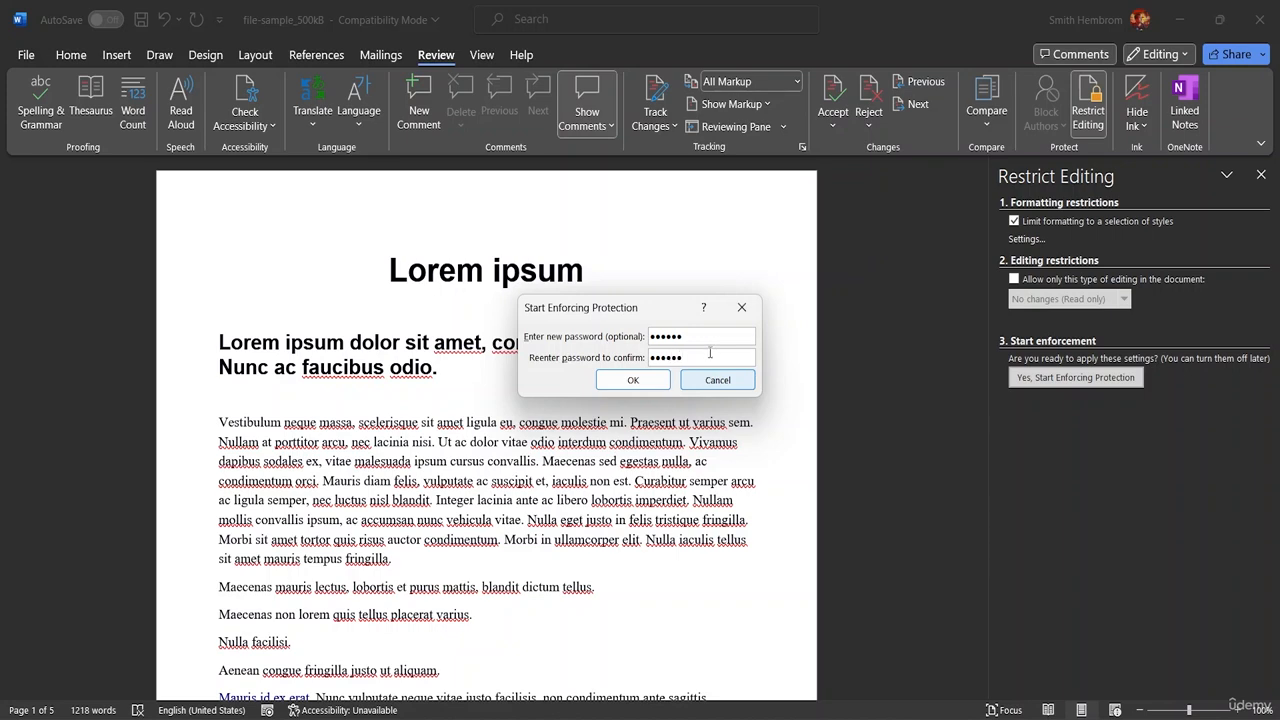
left_click(664, 385)
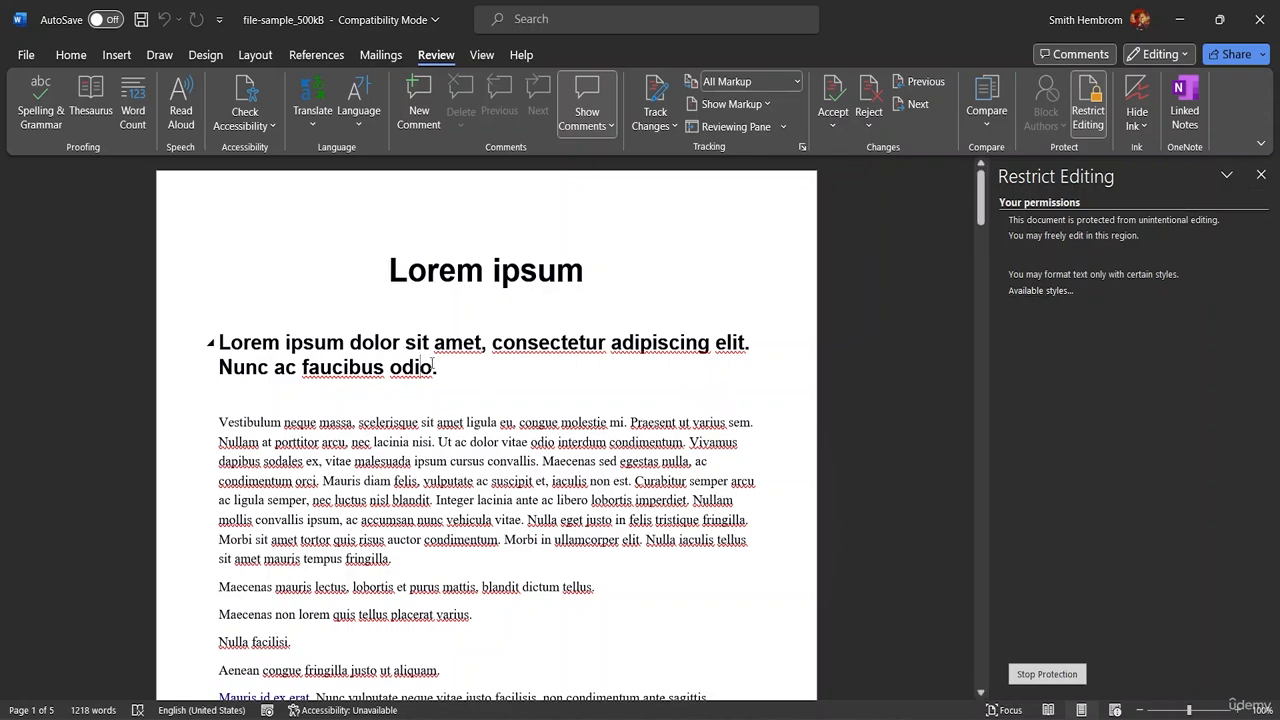
Test editing by deleting and retyping the 'L' of 'Lorem' in the heading
left_click_drag(433, 362, 316, 367)
left_click(261, 343)
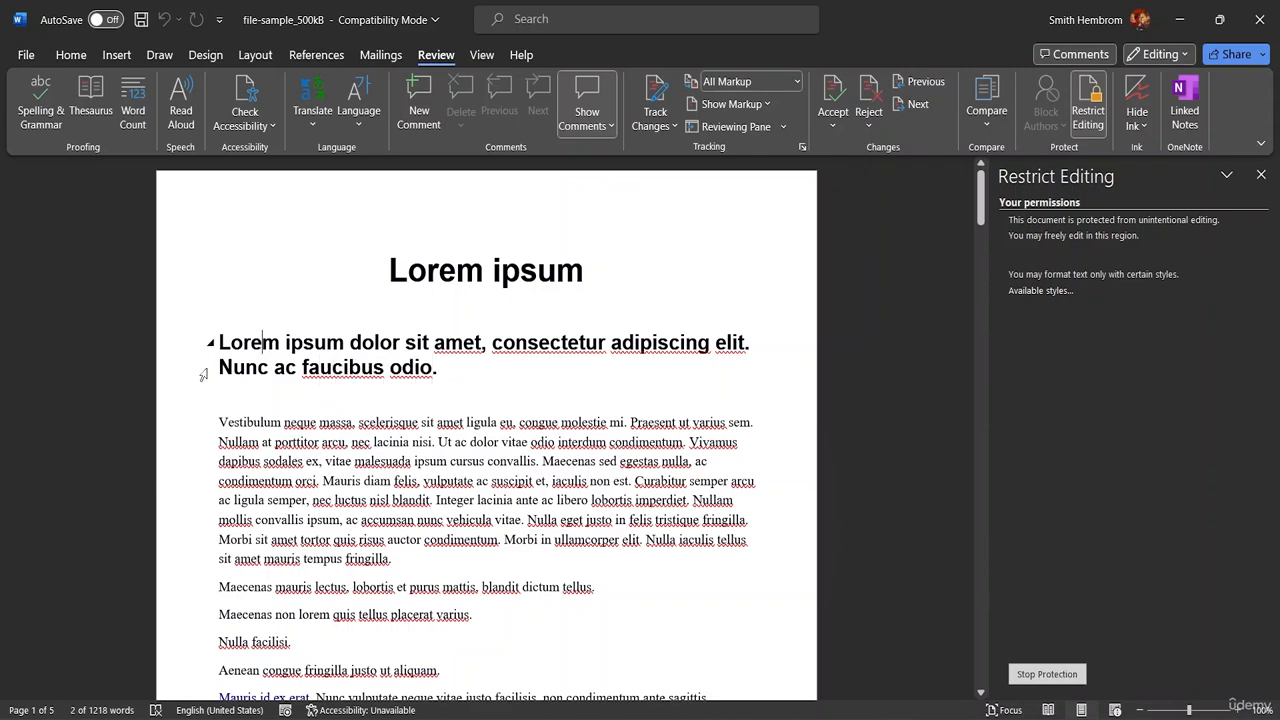
key("BackSpace")
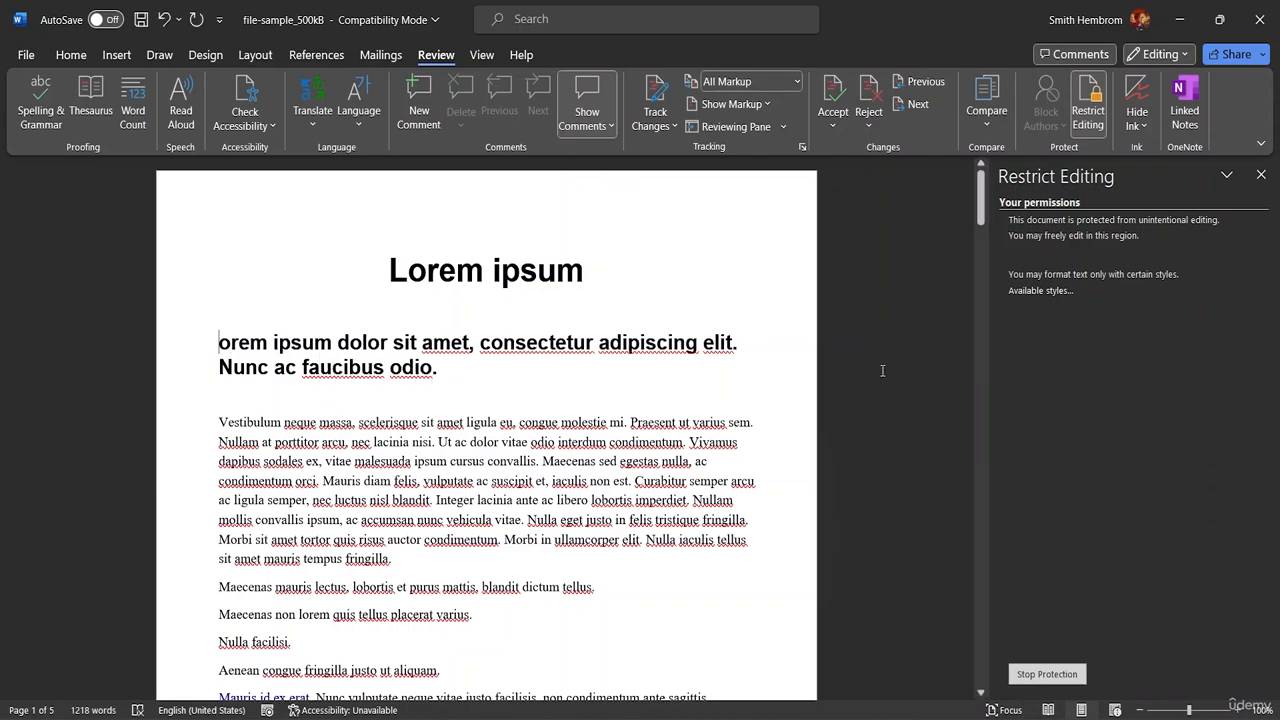
type("l")
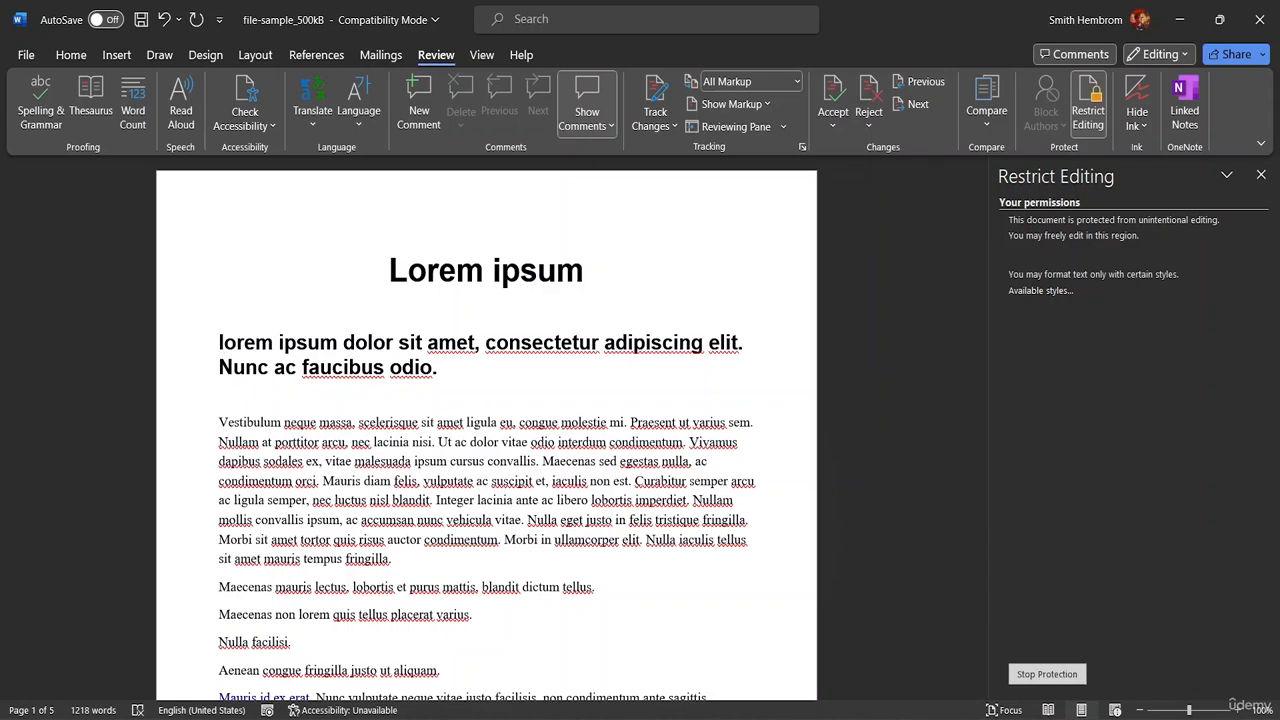
key("BackSpace")
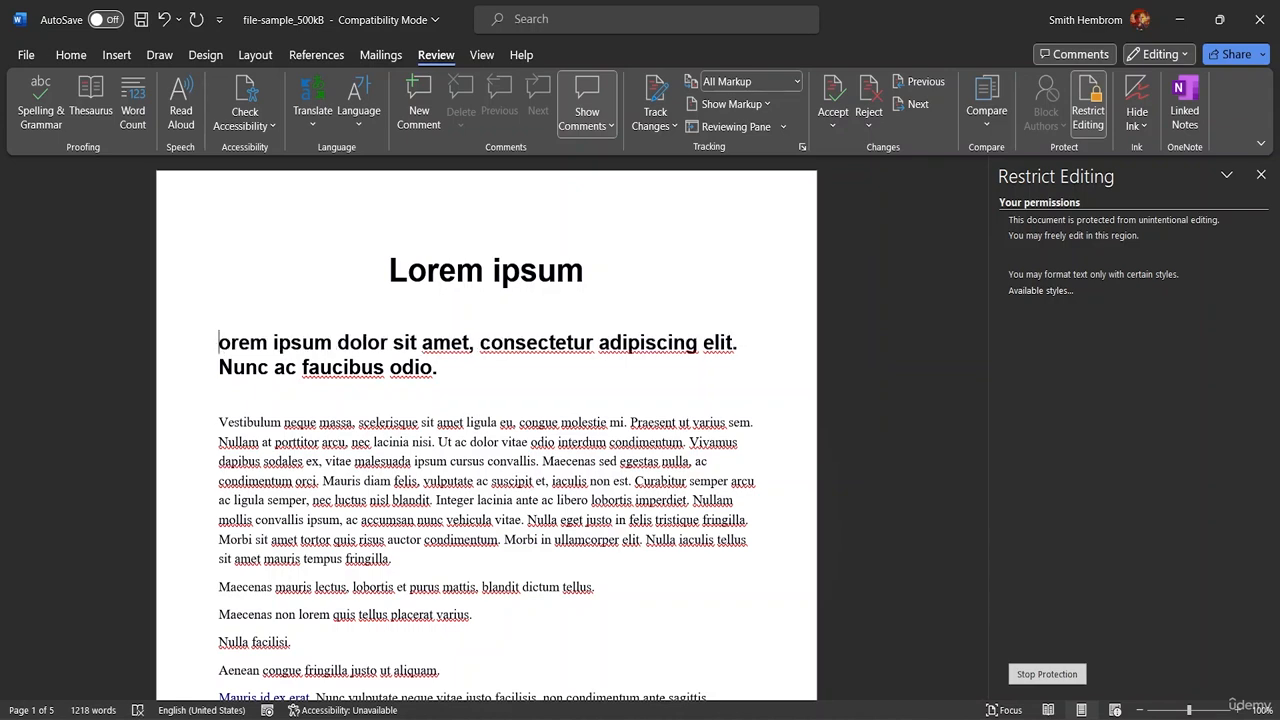
type("L")
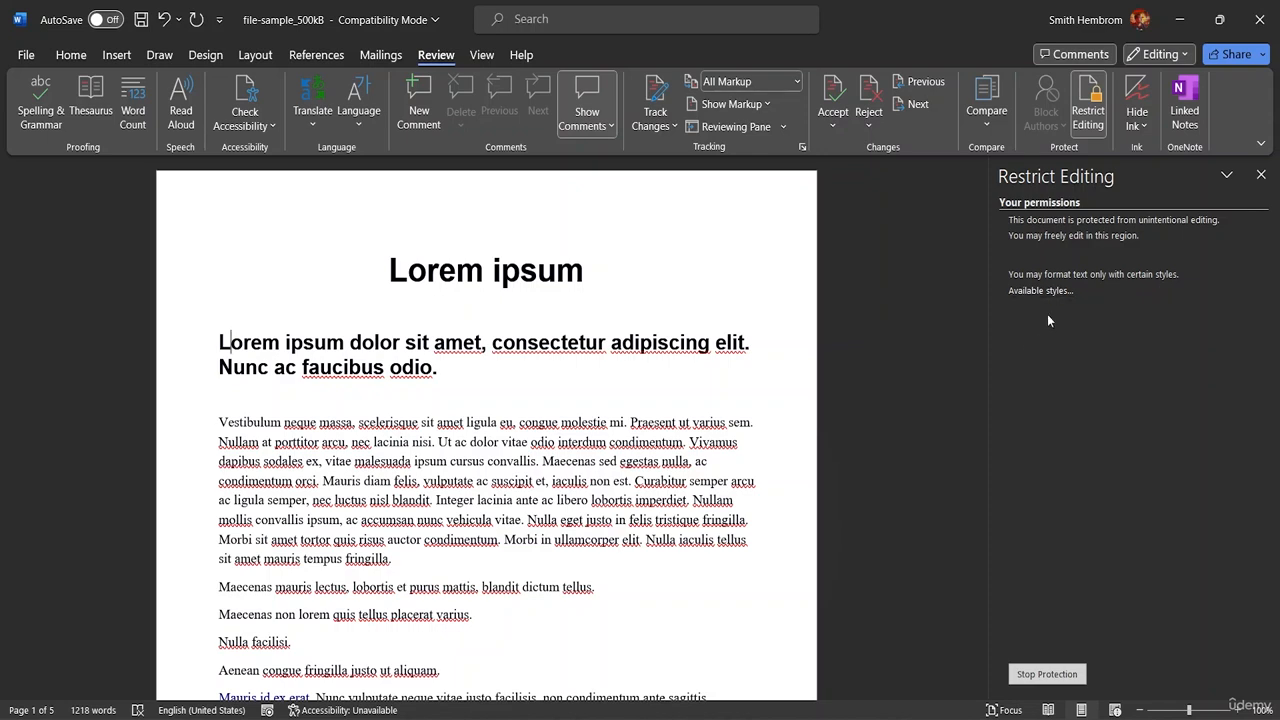
Browse the list of styles permitted for formatting, then close it
left_click(1031, 292)
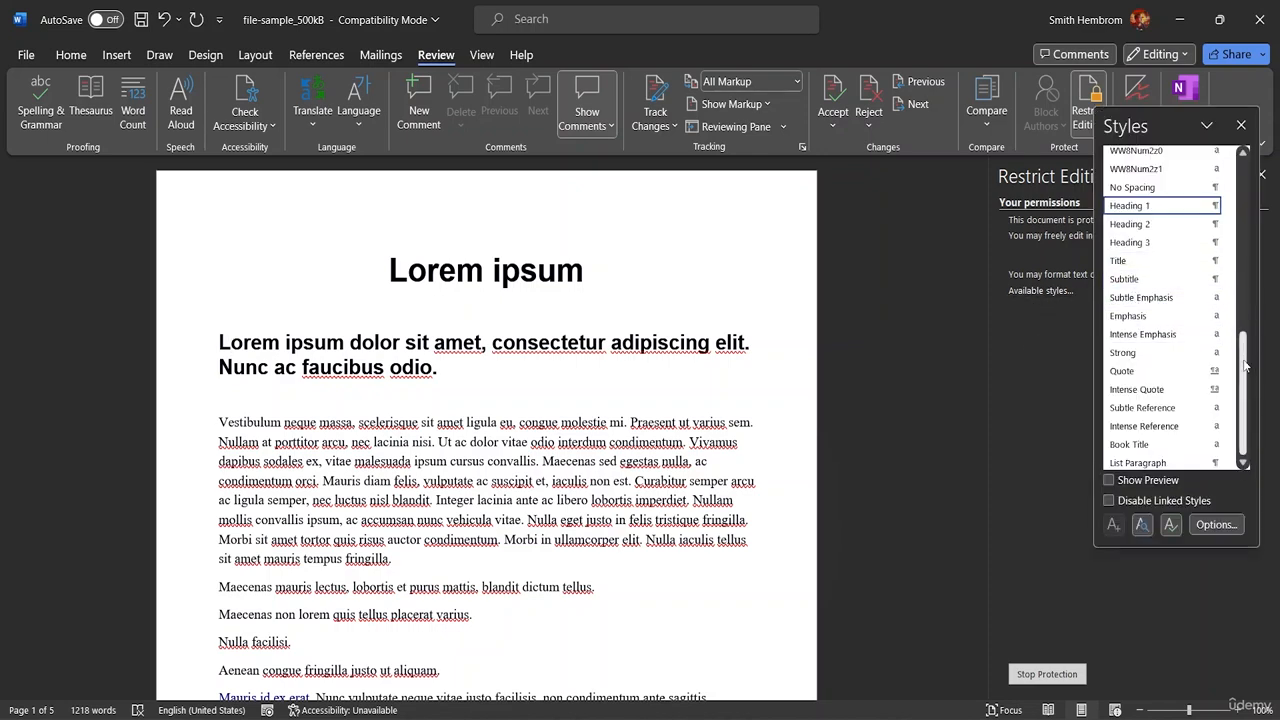
left_click_drag(1243, 359, 1245, 165)
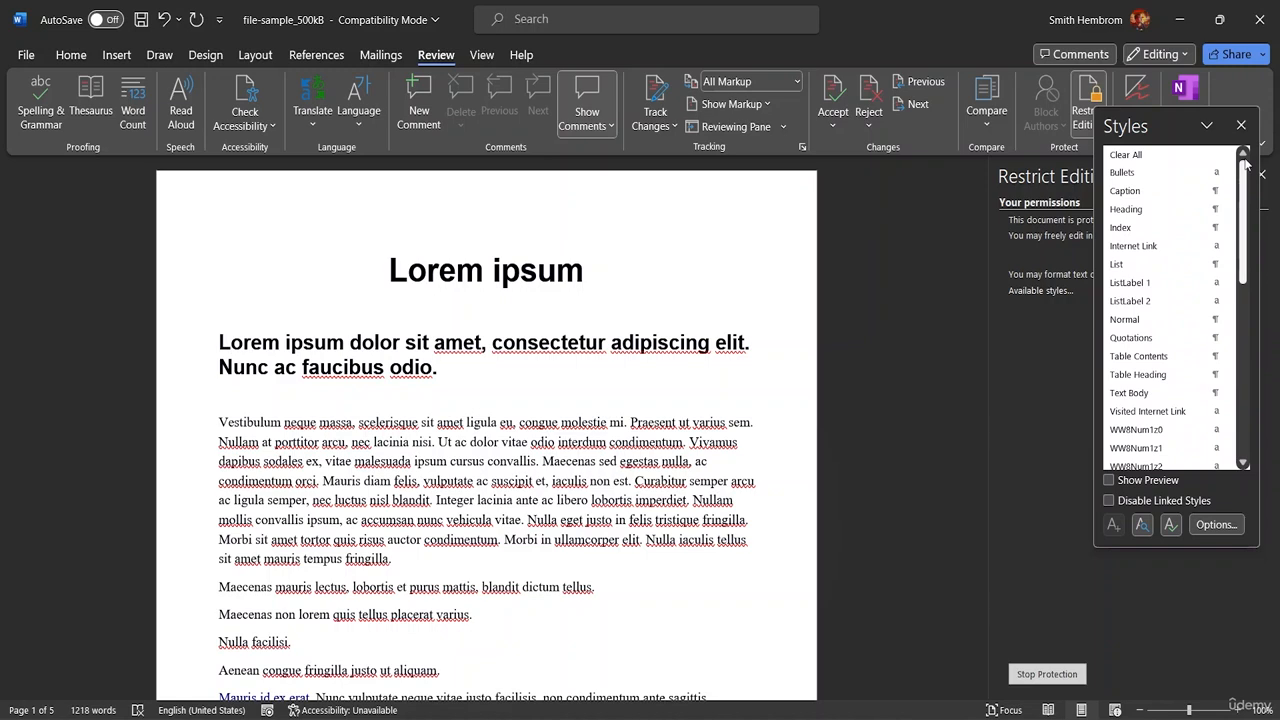
scroll(1185, 170, "down", 8)
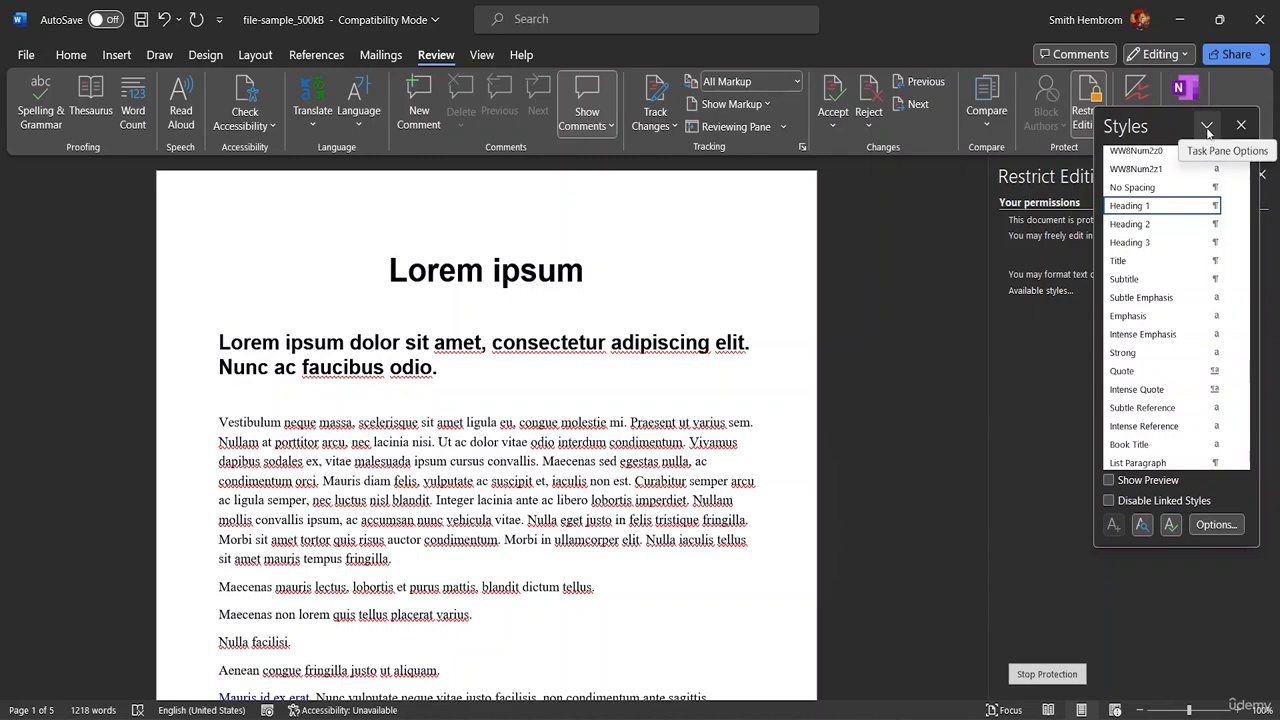
left_click(1240, 126)
Stop the protection by entering the document password
left_click(1055, 675)
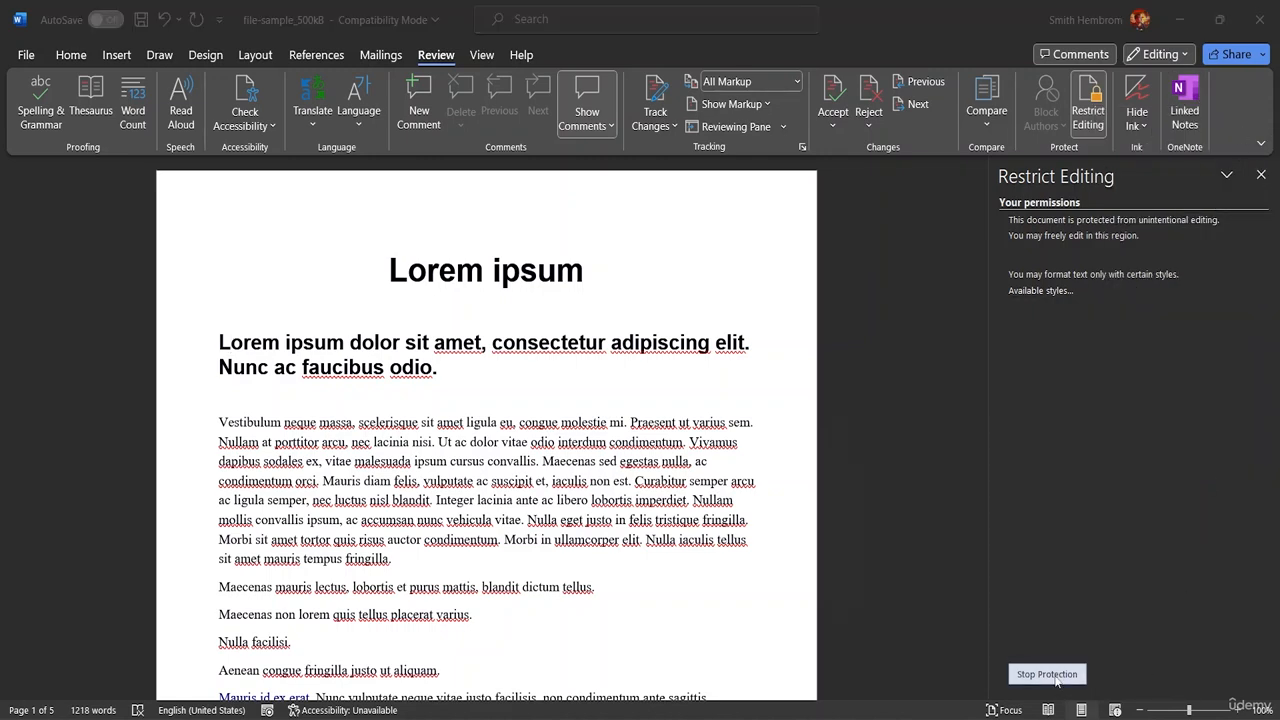
type("1")
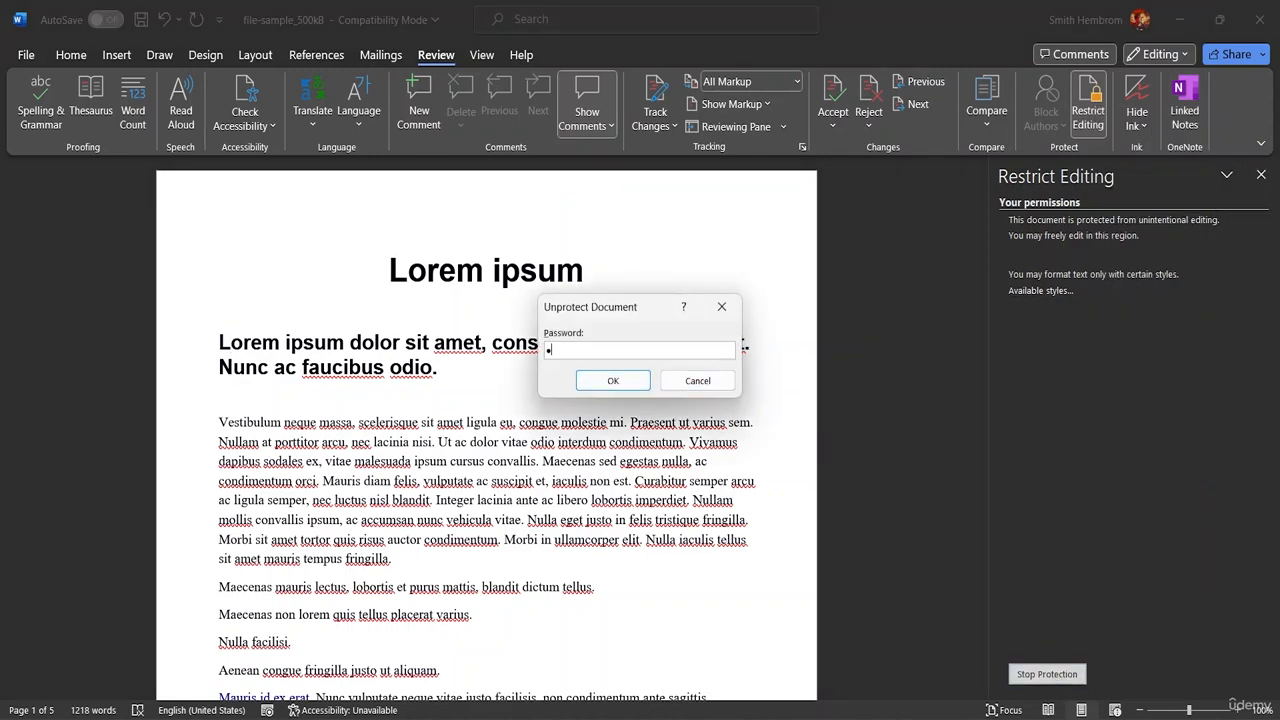
type("4")
left_click(616, 378)
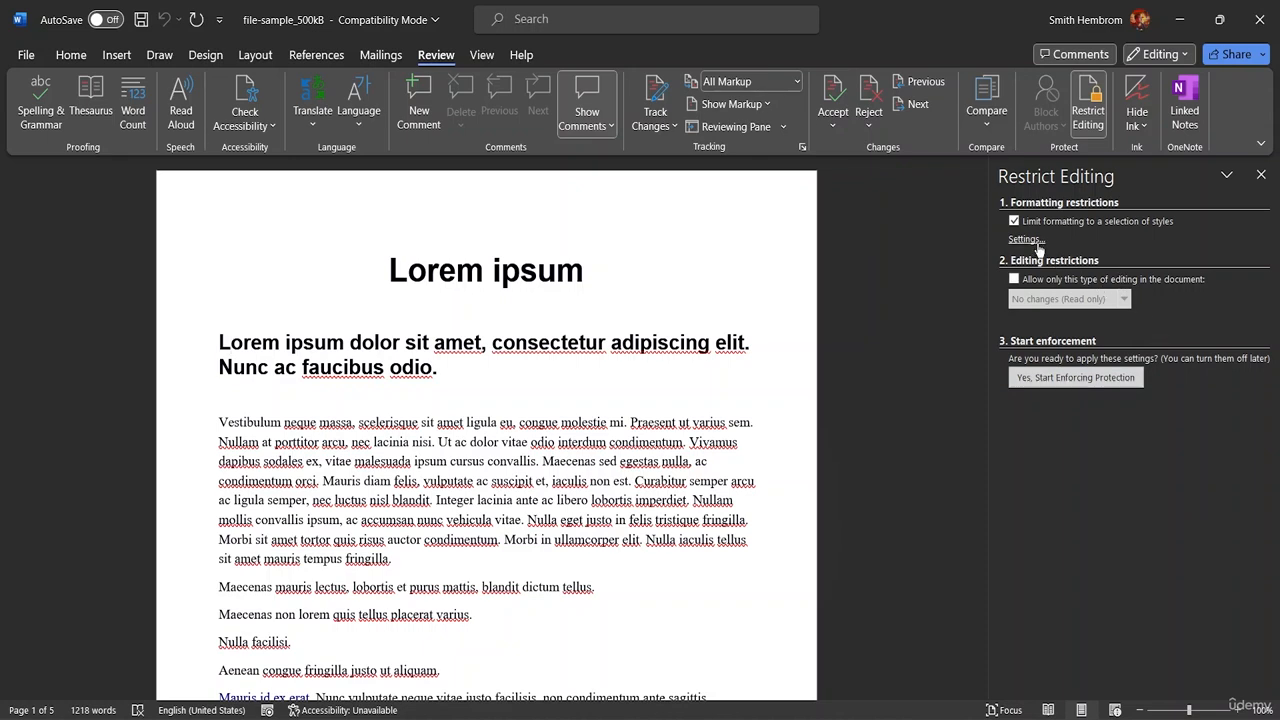
Drop the style limit and allow only No changes (Read only) editing, without exceptions
left_click(1014, 222)
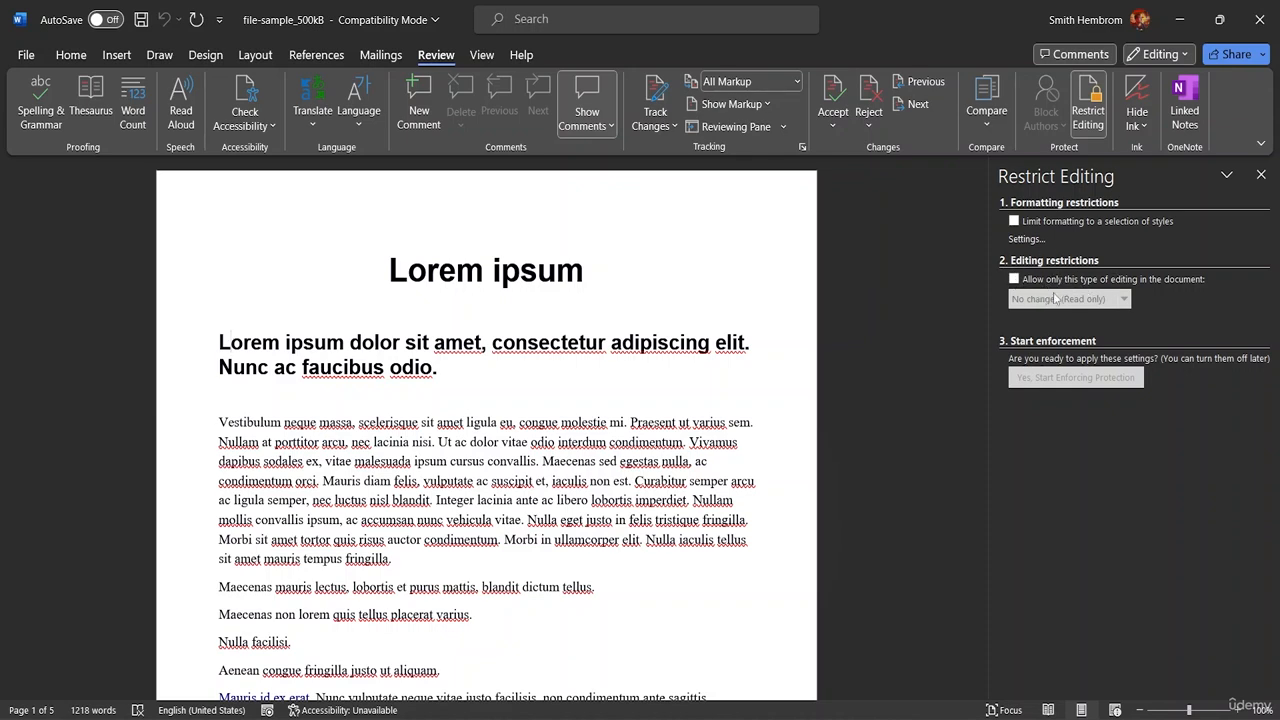
left_click(1014, 280)
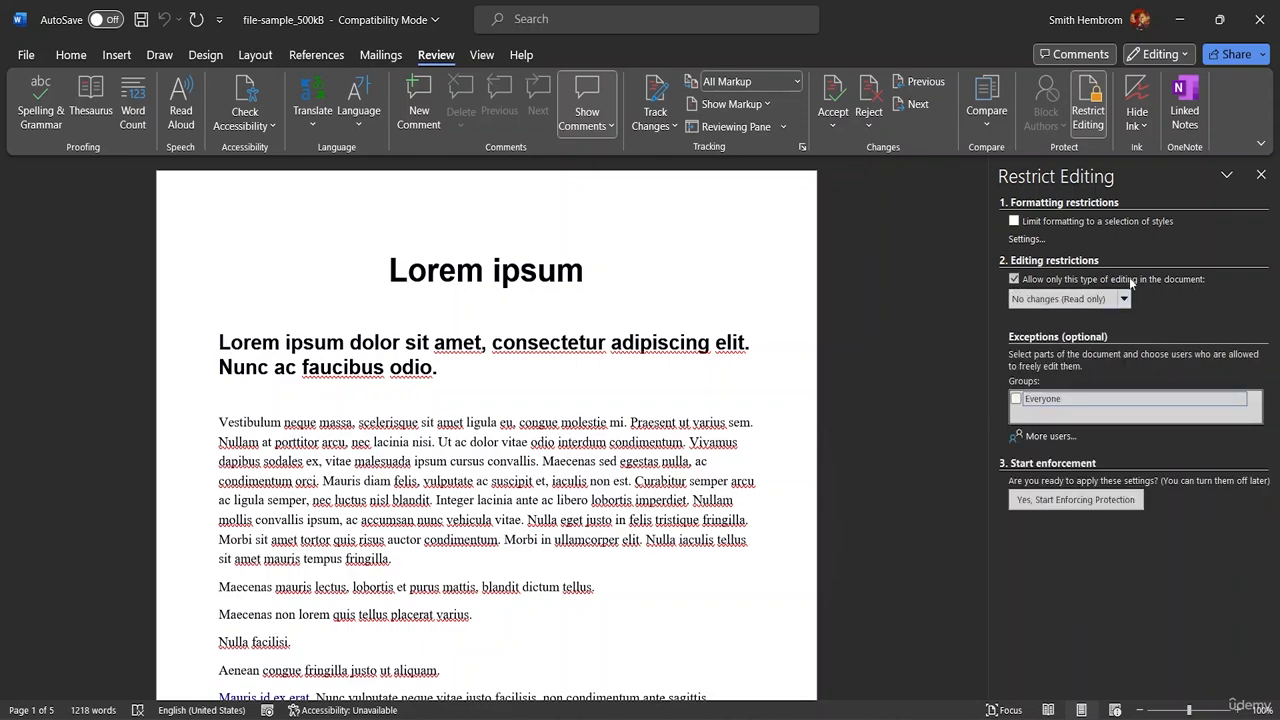
left_click(1124, 300)
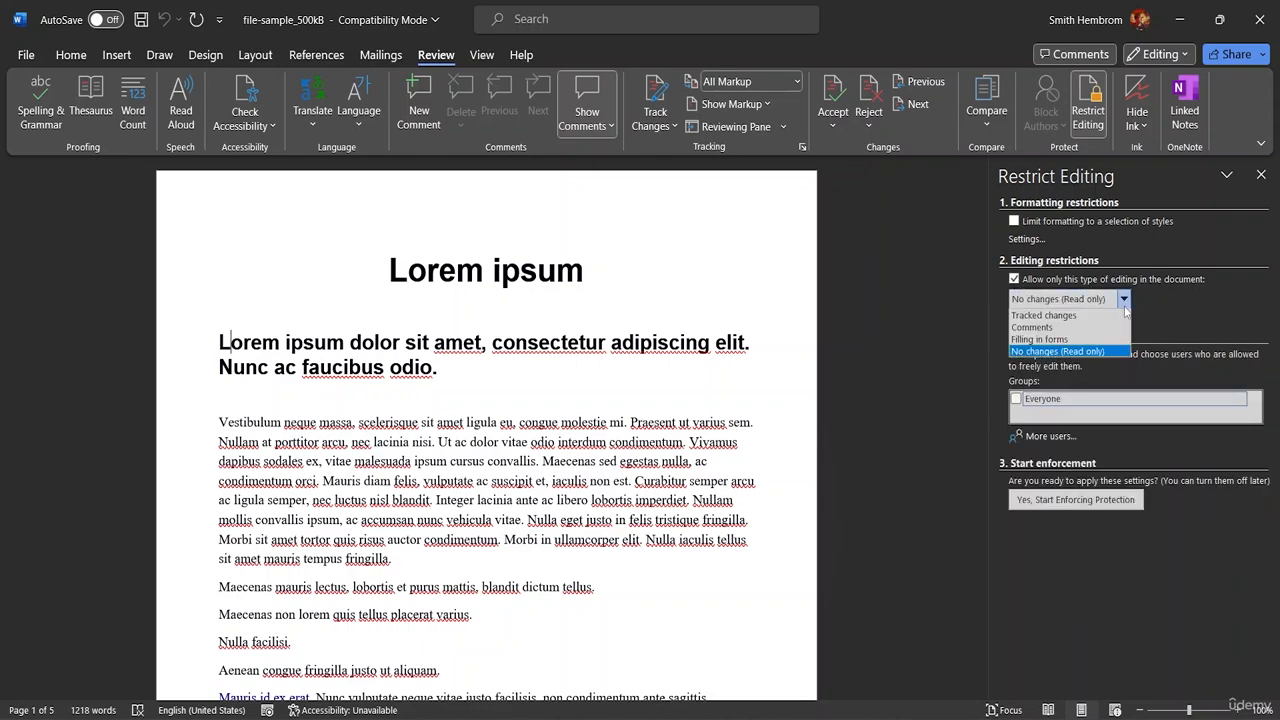
left_click(1066, 352)
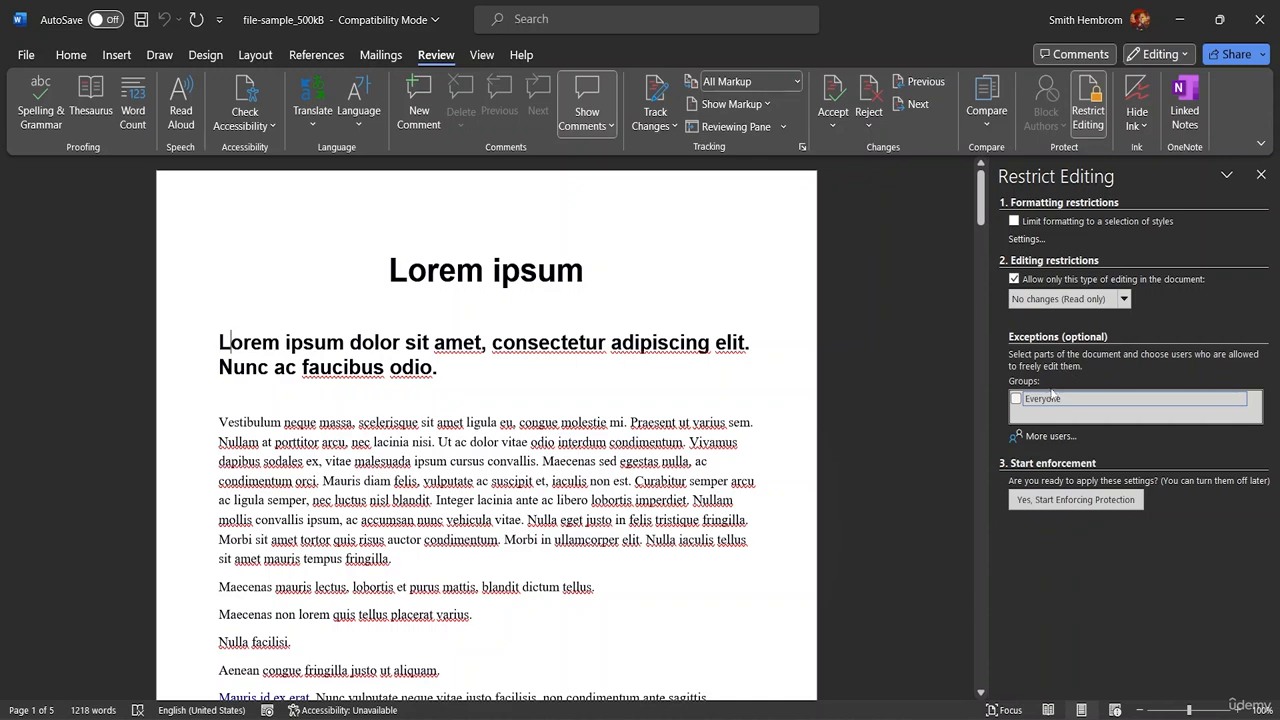
left_click(1016, 399)
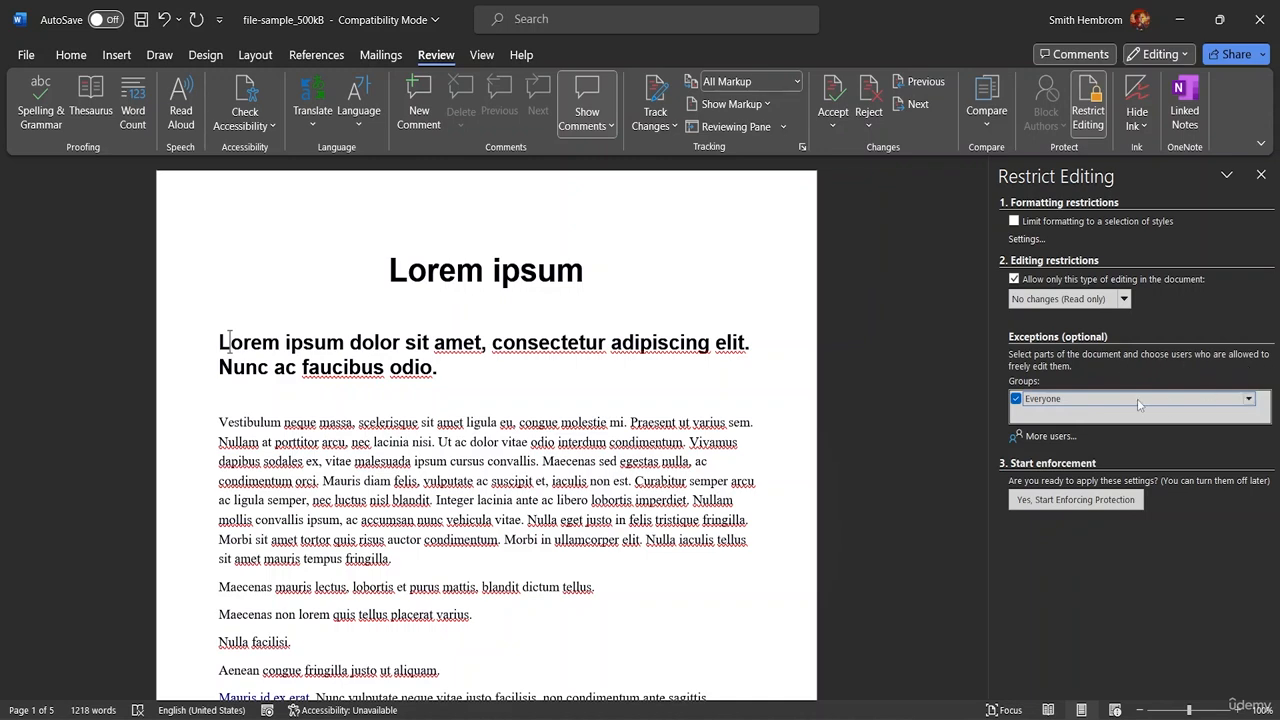
left_click(1016, 399)
Enforce the read-only protection with a confirmed password
left_click(1048, 506)
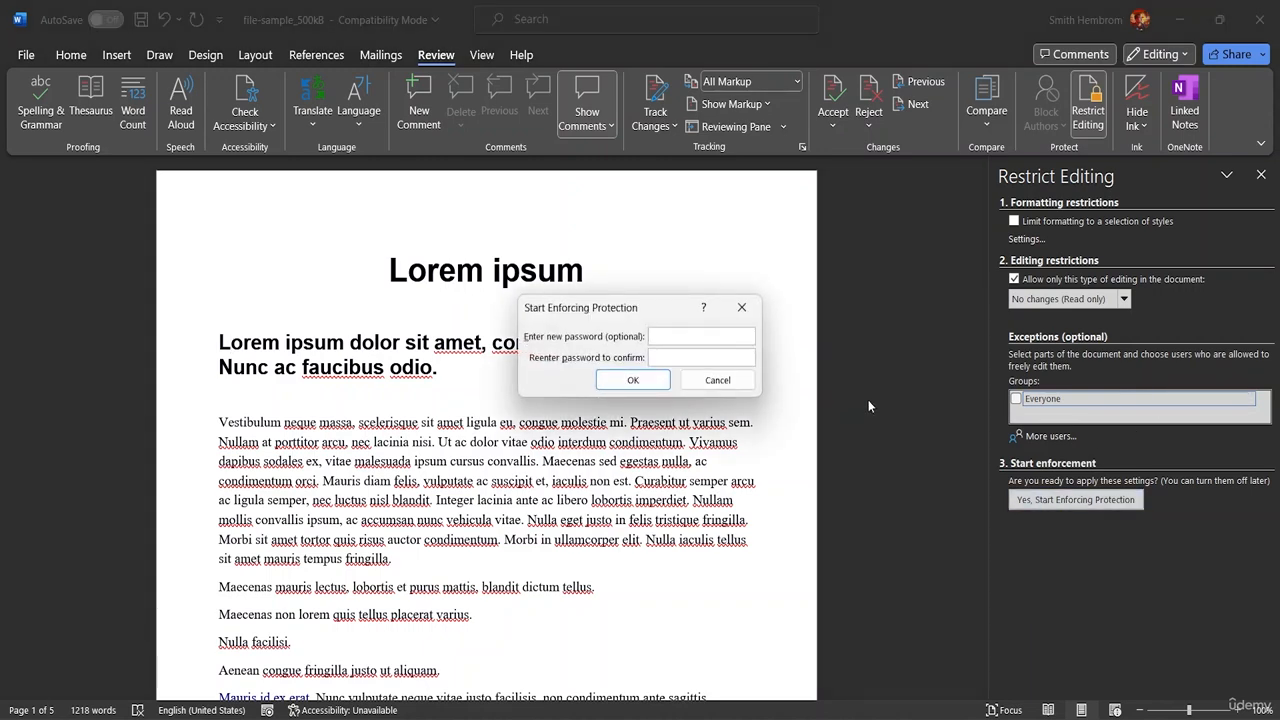
type("12")
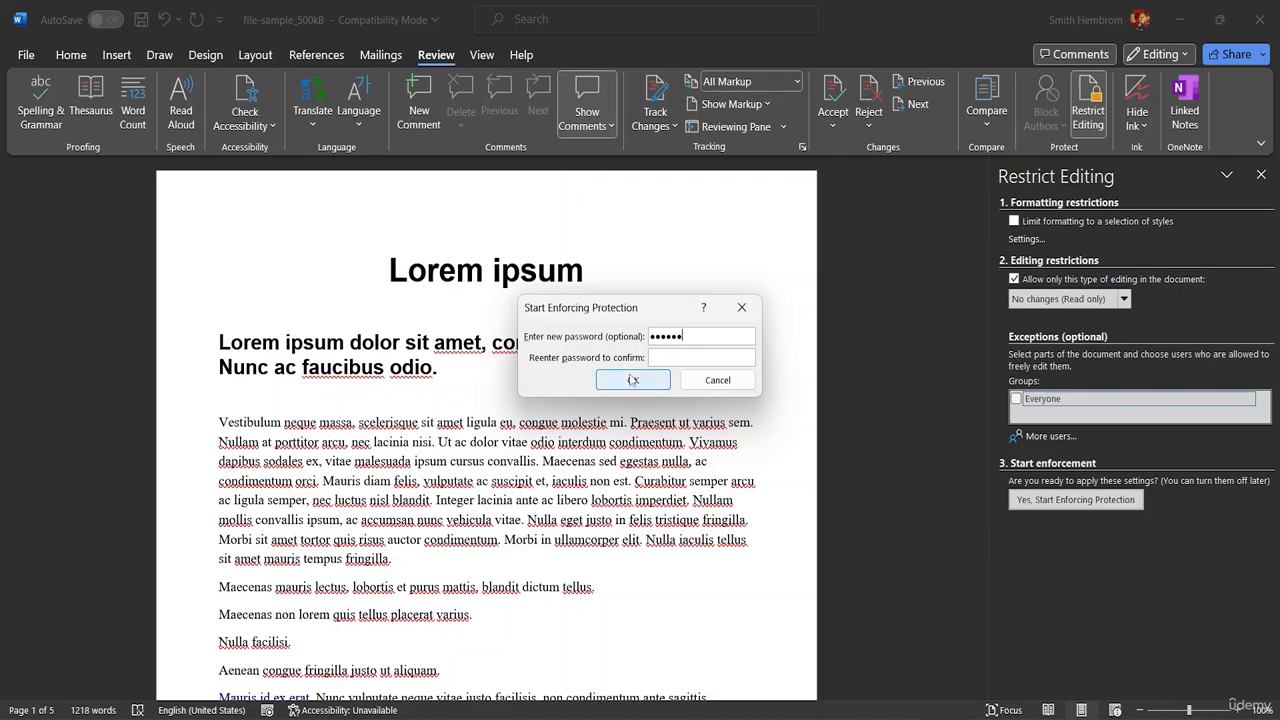
left_click(666, 358)
type("1234")
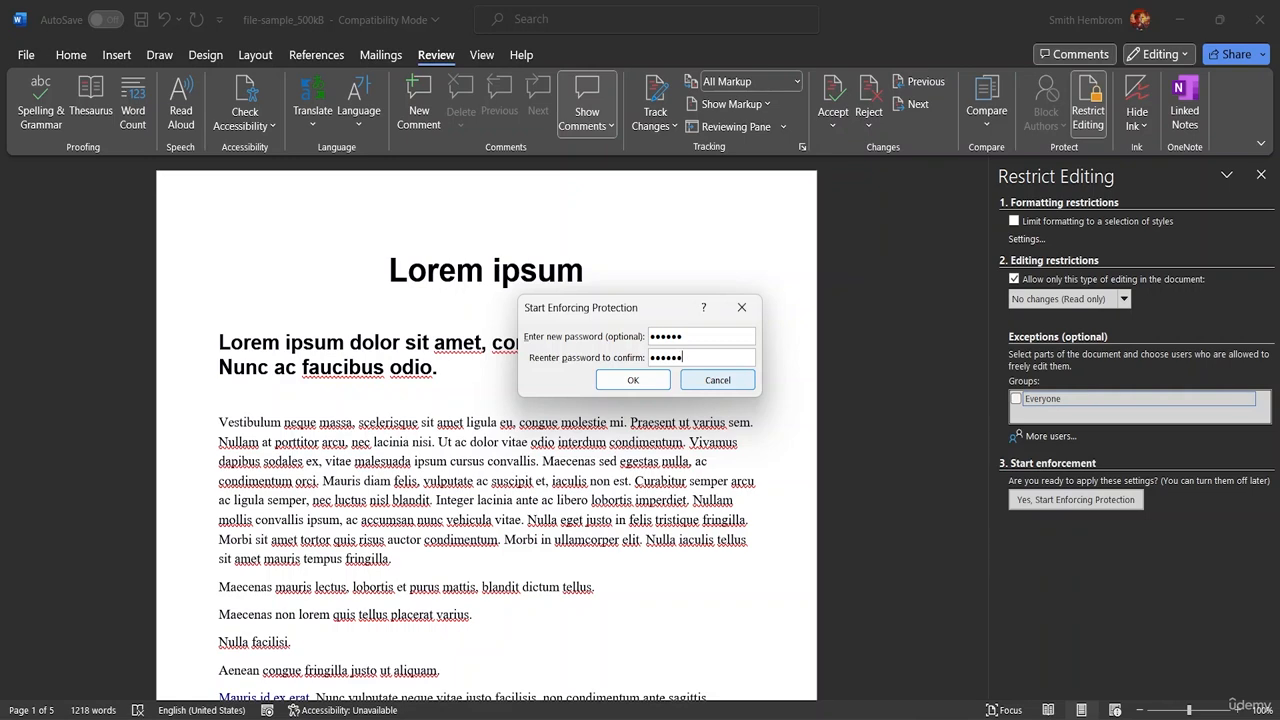
left_click(633, 380)
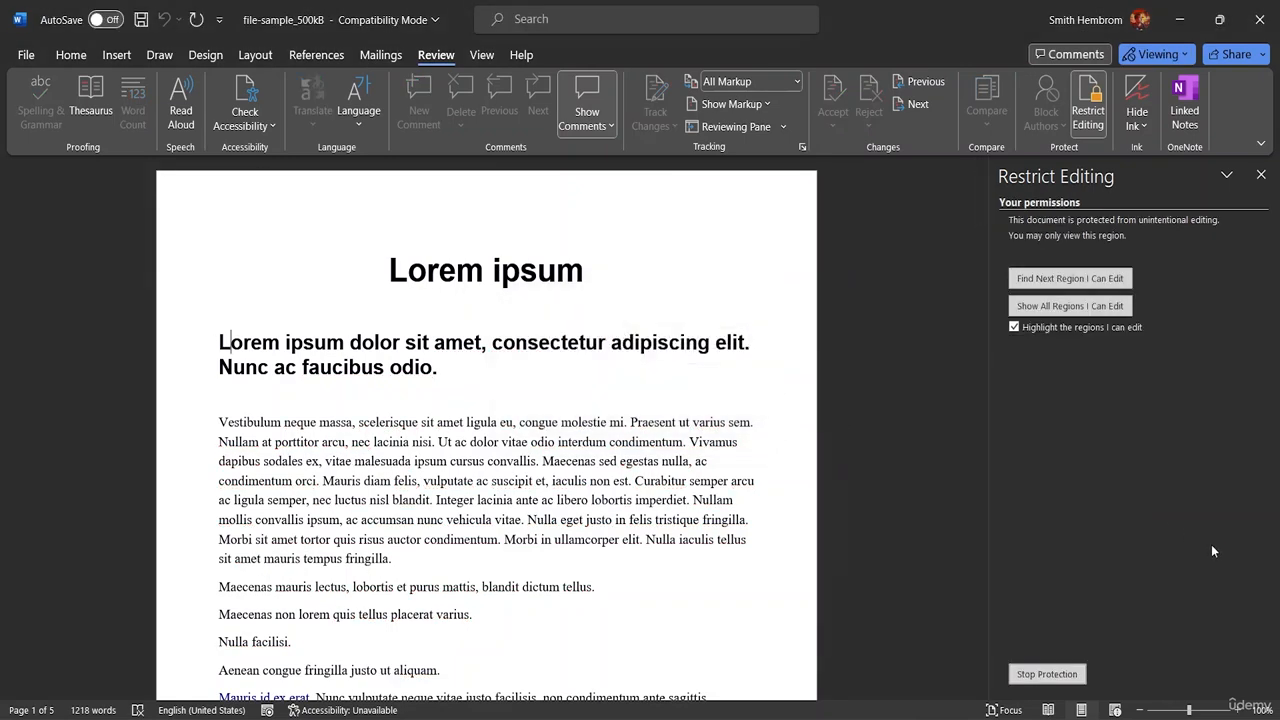
Try deleting characters in the heading to confirm the text is locked
left_click(474, 367)
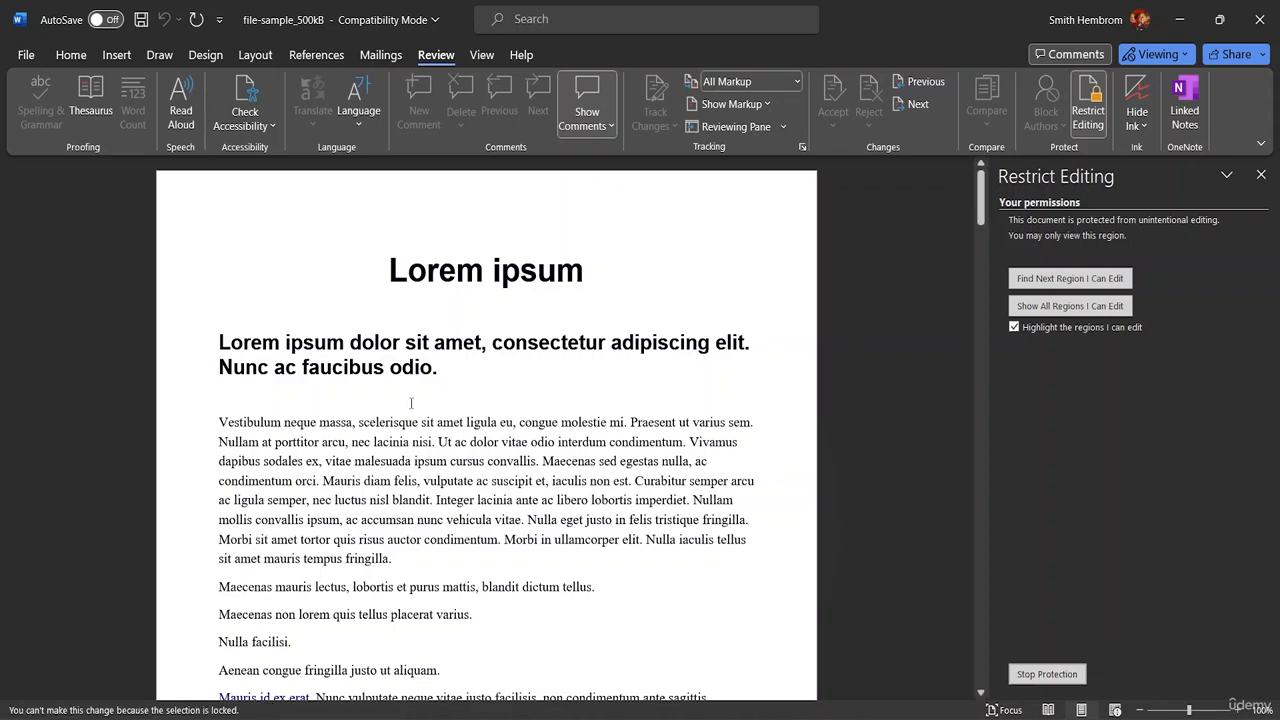
key("BackSpace")
left_click(635, 345)
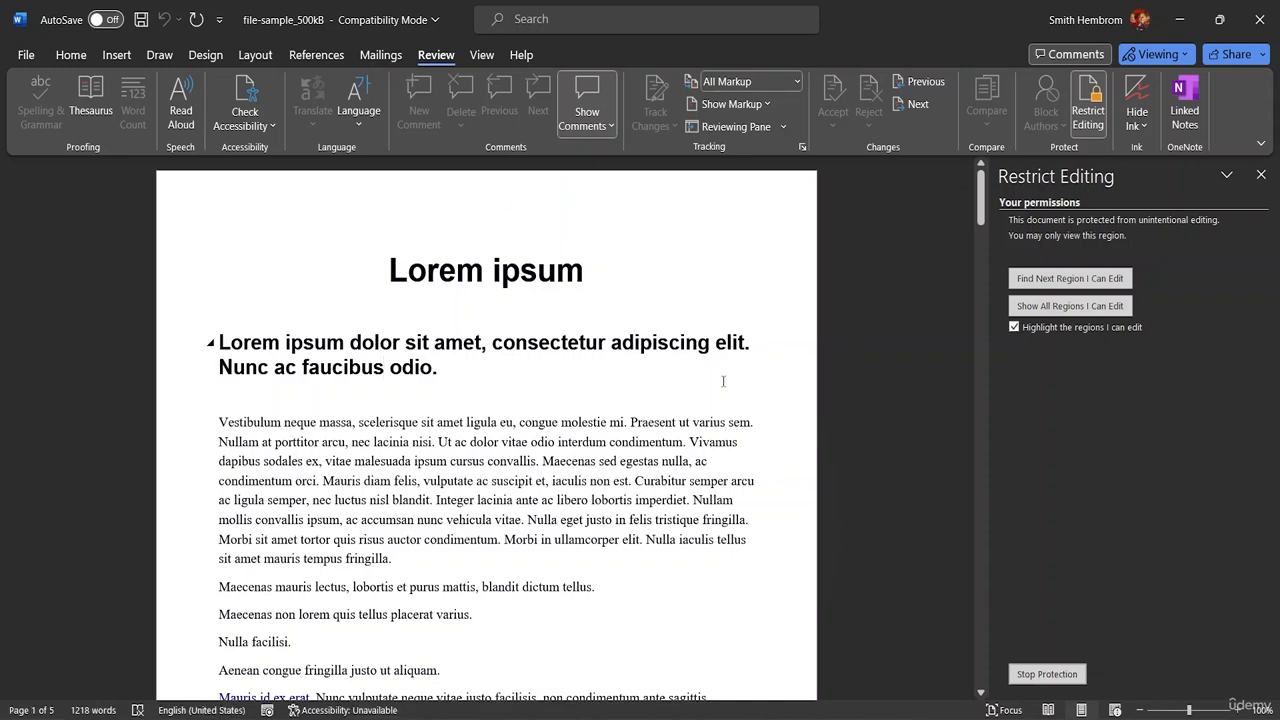
key("BackSpace")
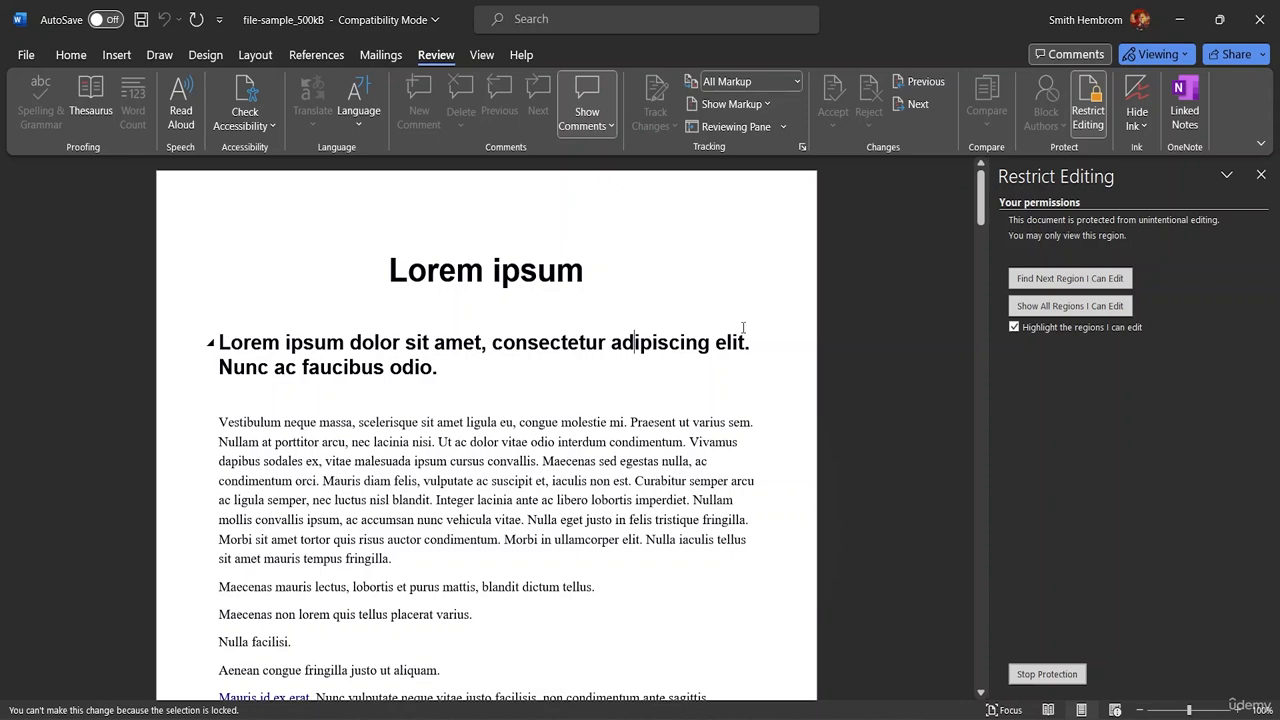
Test selecting heading text on the Home tab, then request Stop Protection
left_click(71, 55)
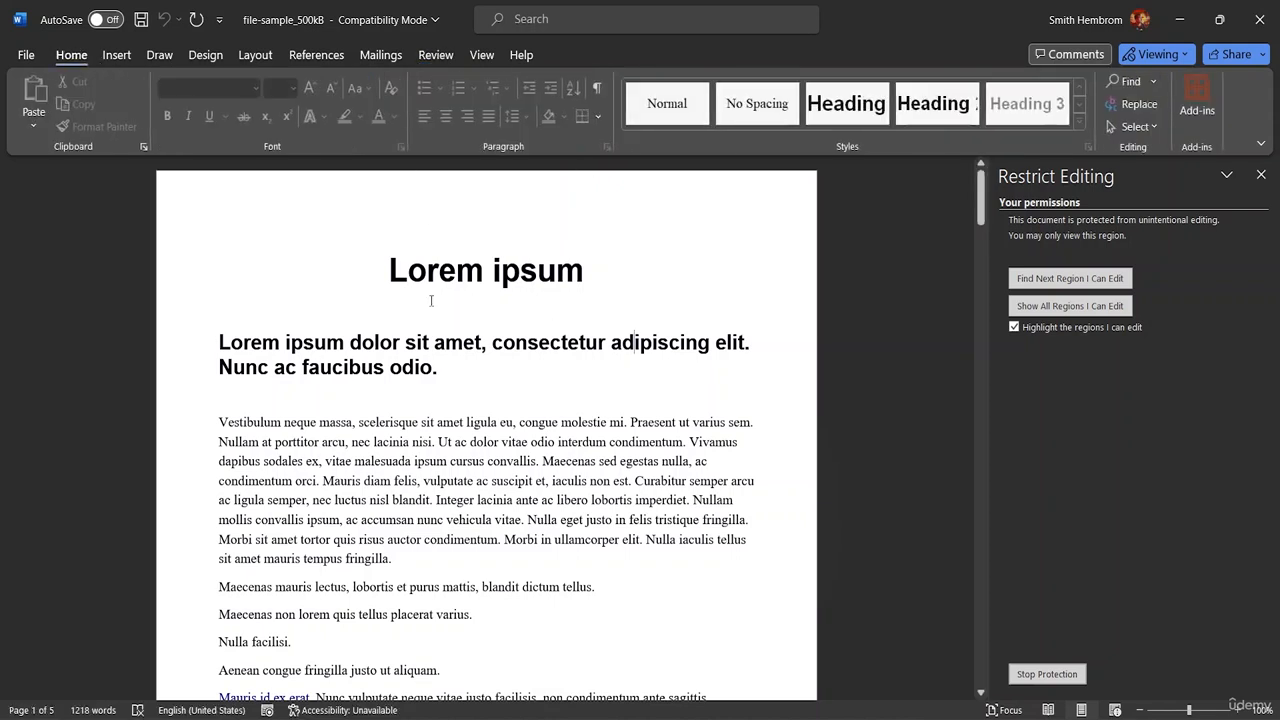
left_click_drag(491, 342, 220, 310)
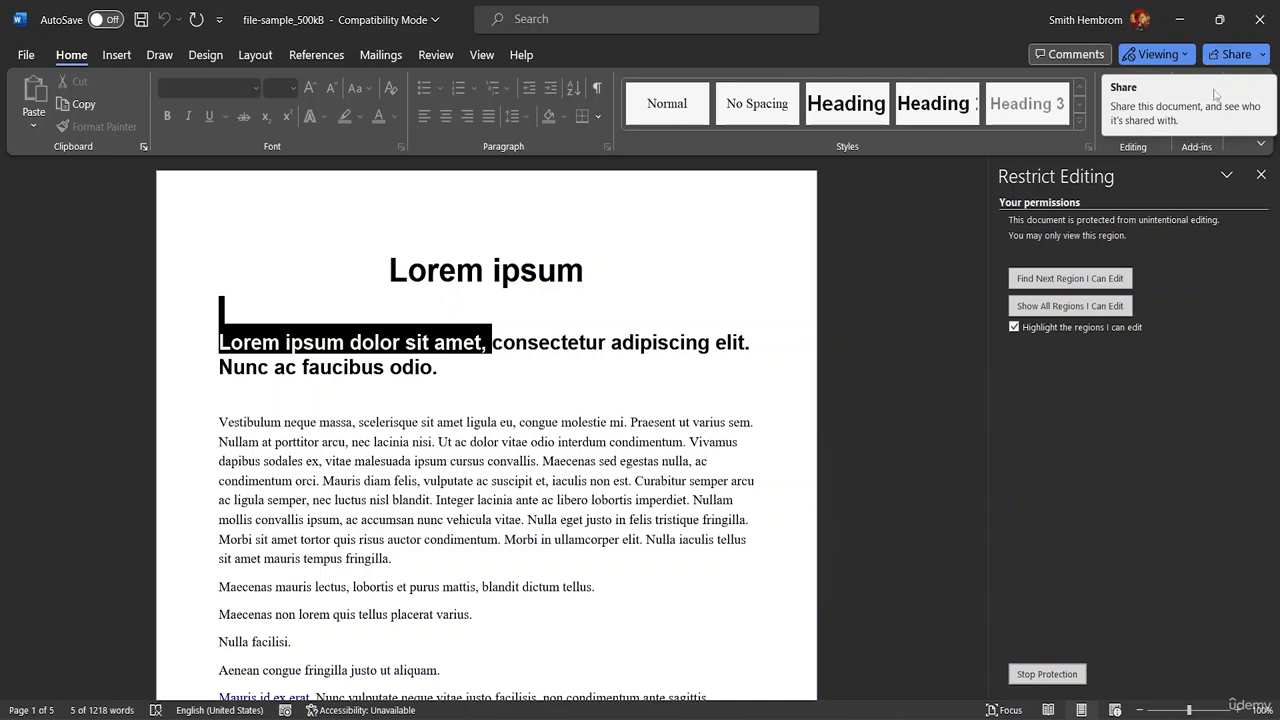
left_click(762, 408)
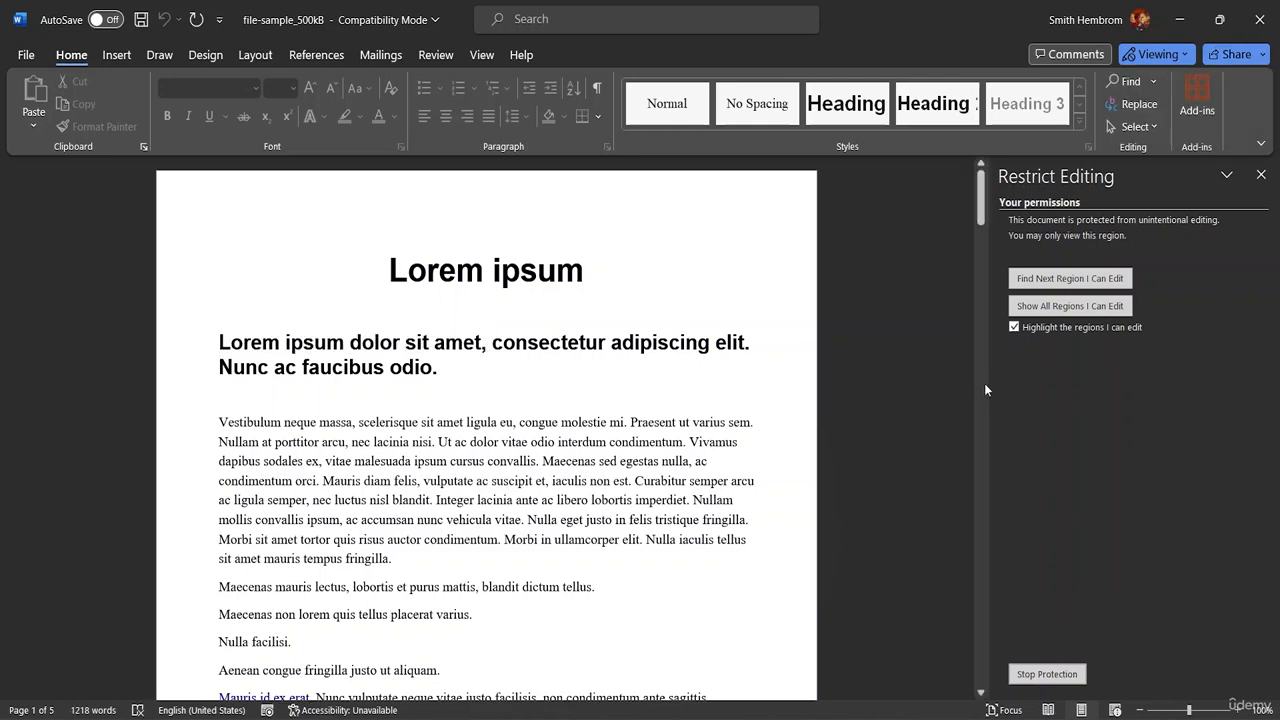
left_click_drag(980, 215, 1077, 225)
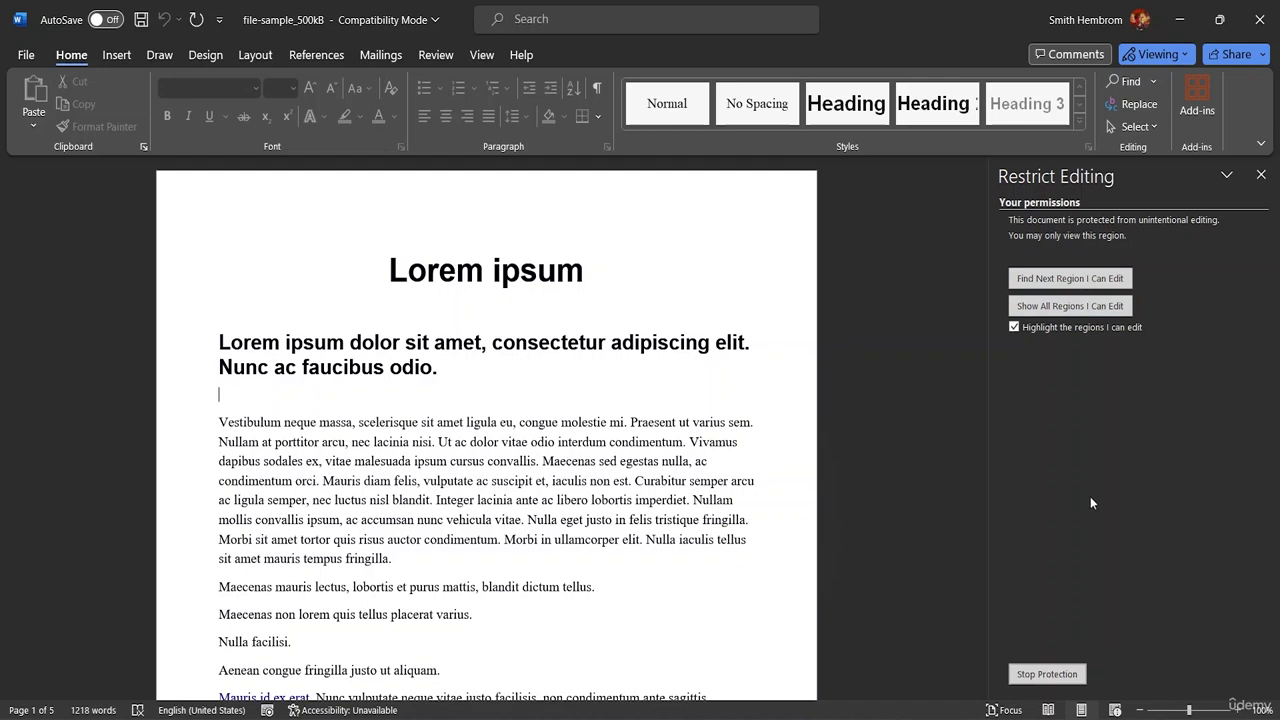
left_click(1068, 670)
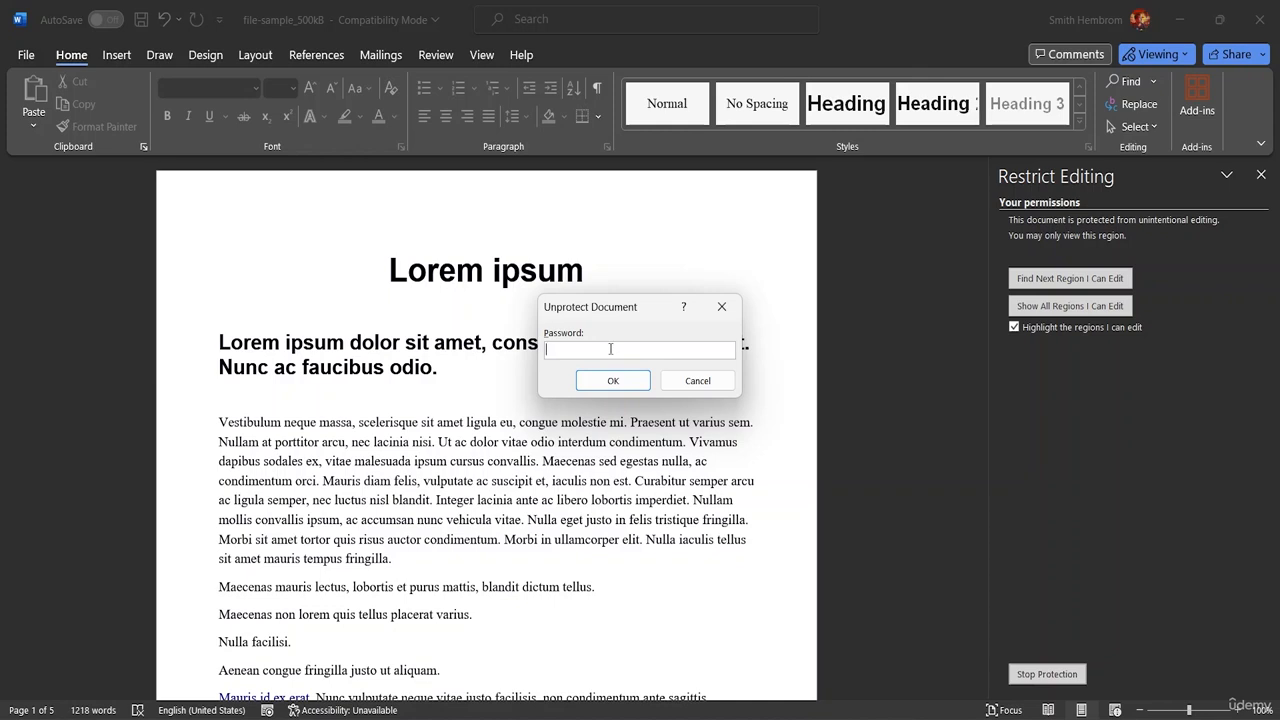
Unlock the document with the password and inspect the Everyone group options
type("••••")
left_click(627, 383)
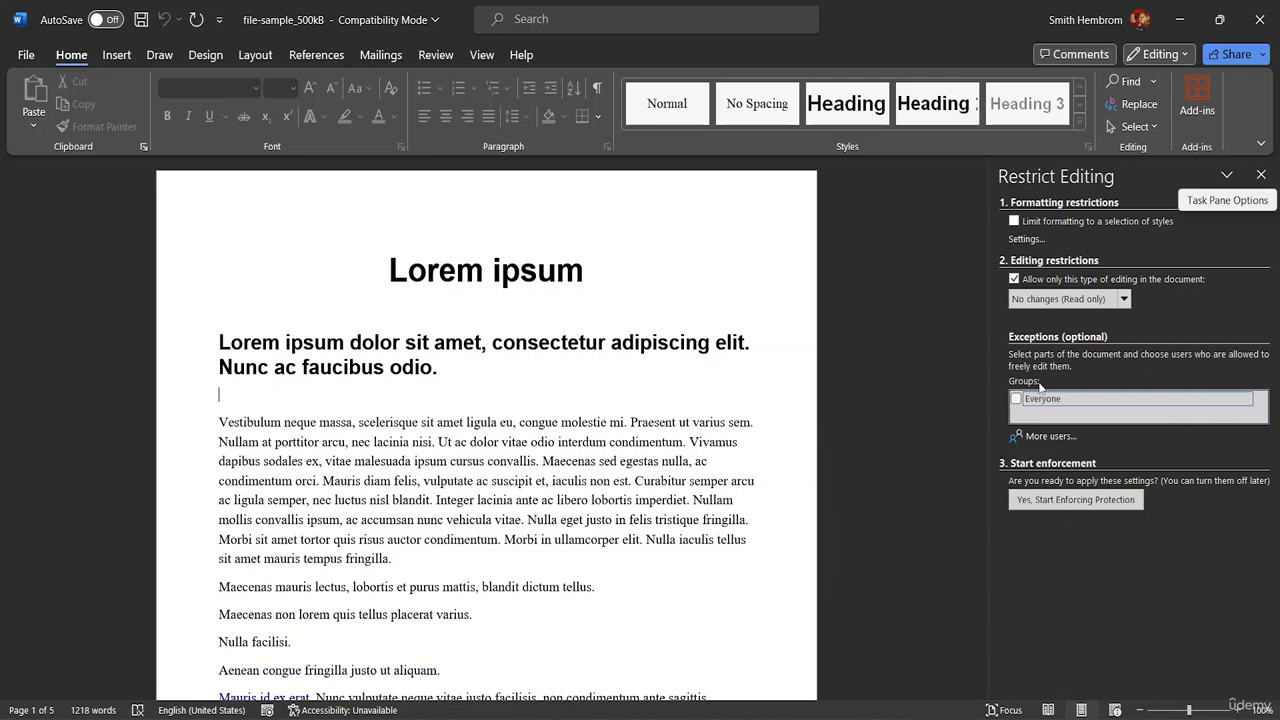
left_click(1246, 400)
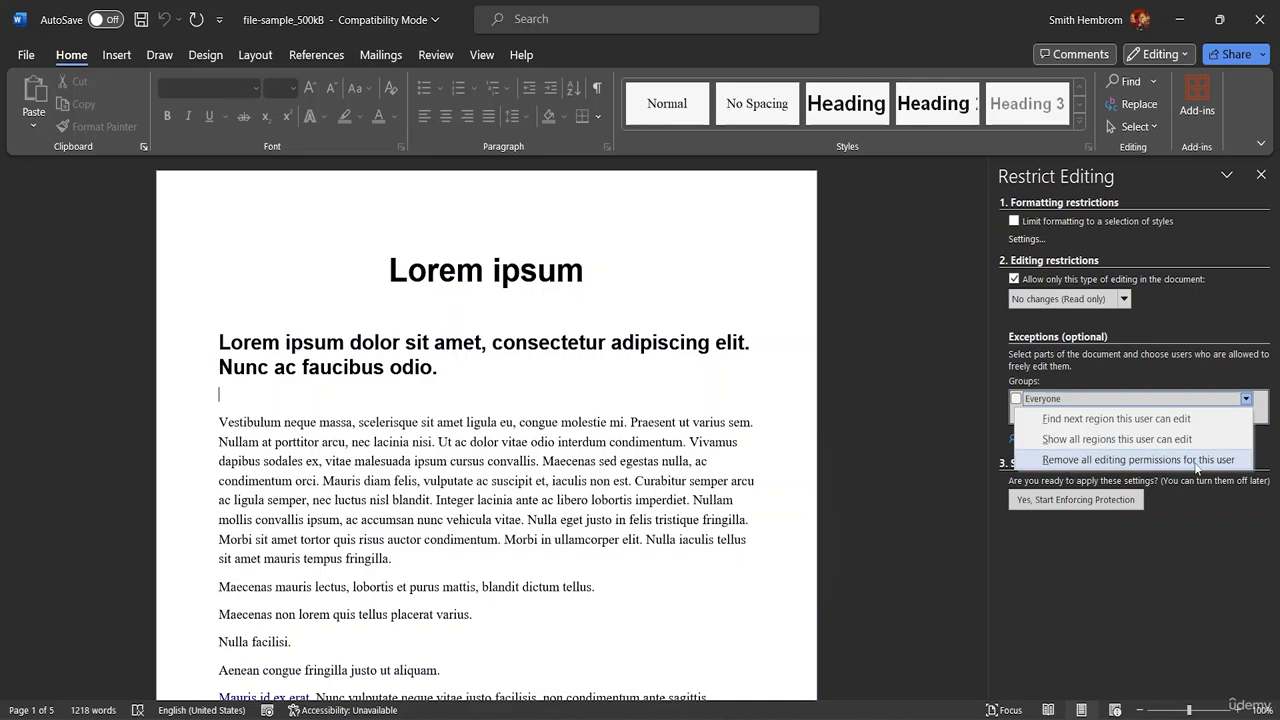
left_click(1142, 538)
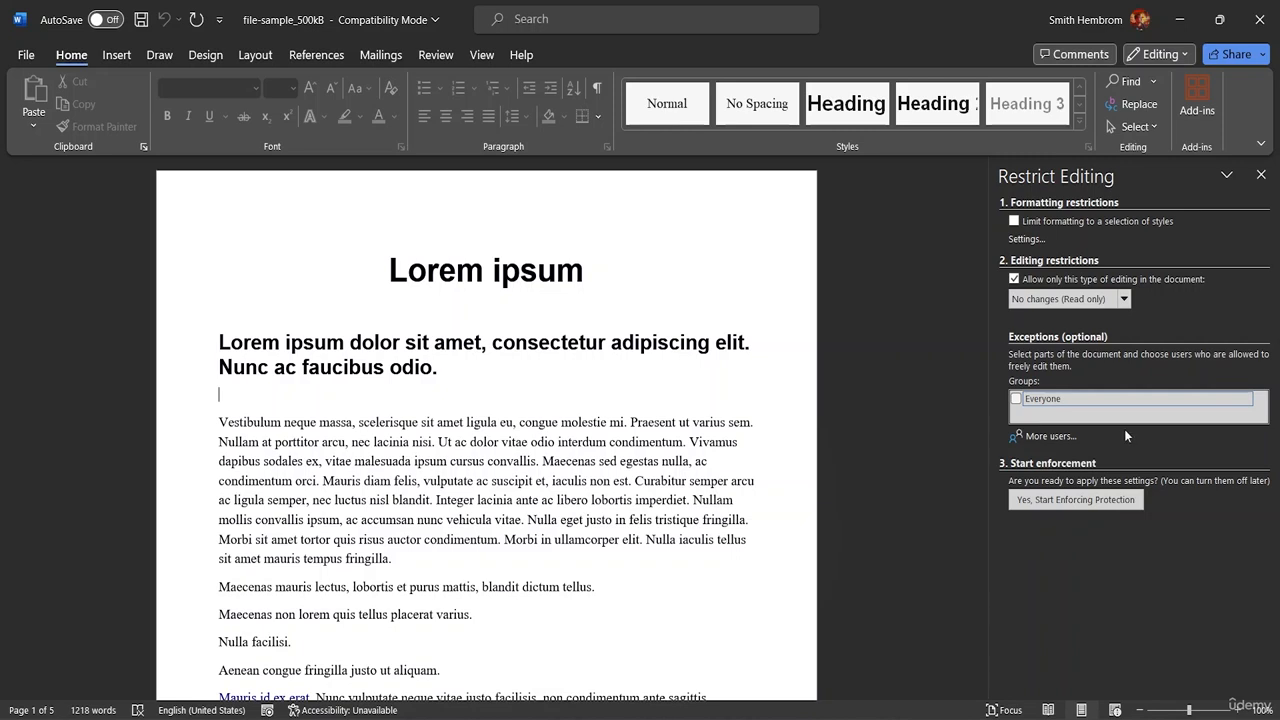
Clear the Everyone exception and turn off the editing-type restriction
left_click(1124, 401)
left_click(1249, 400)
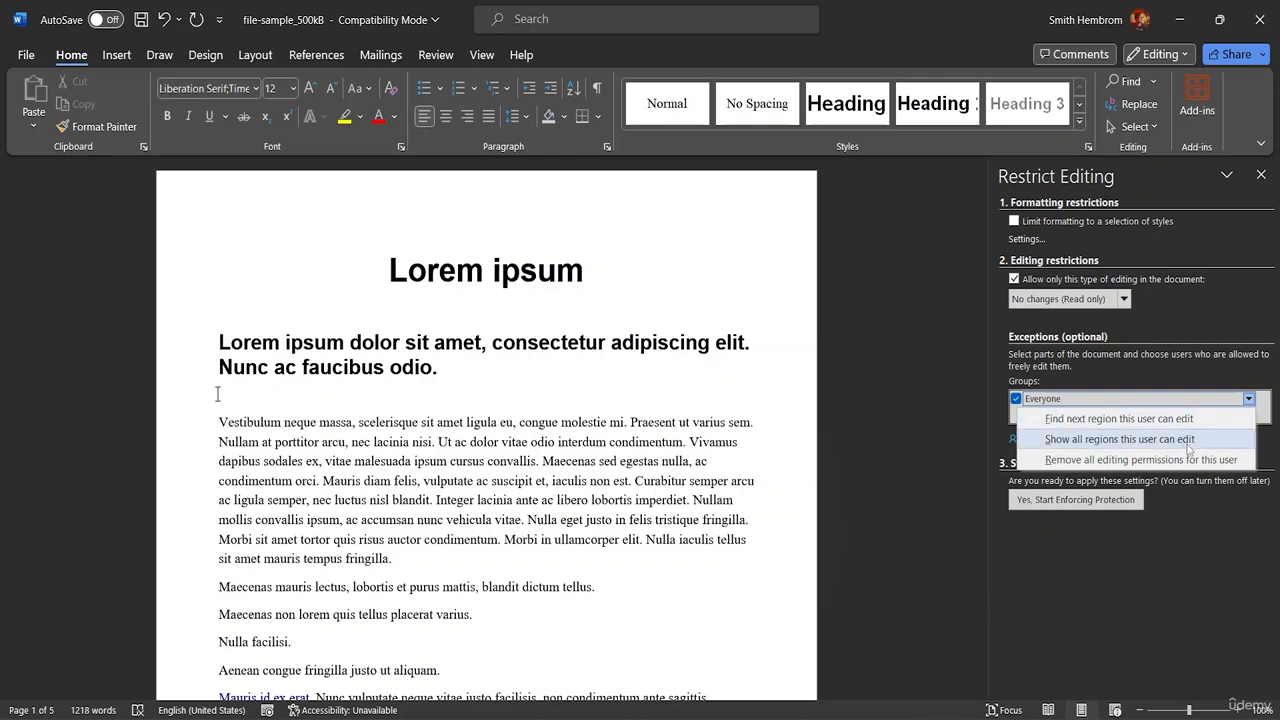
left_click(1192, 390)
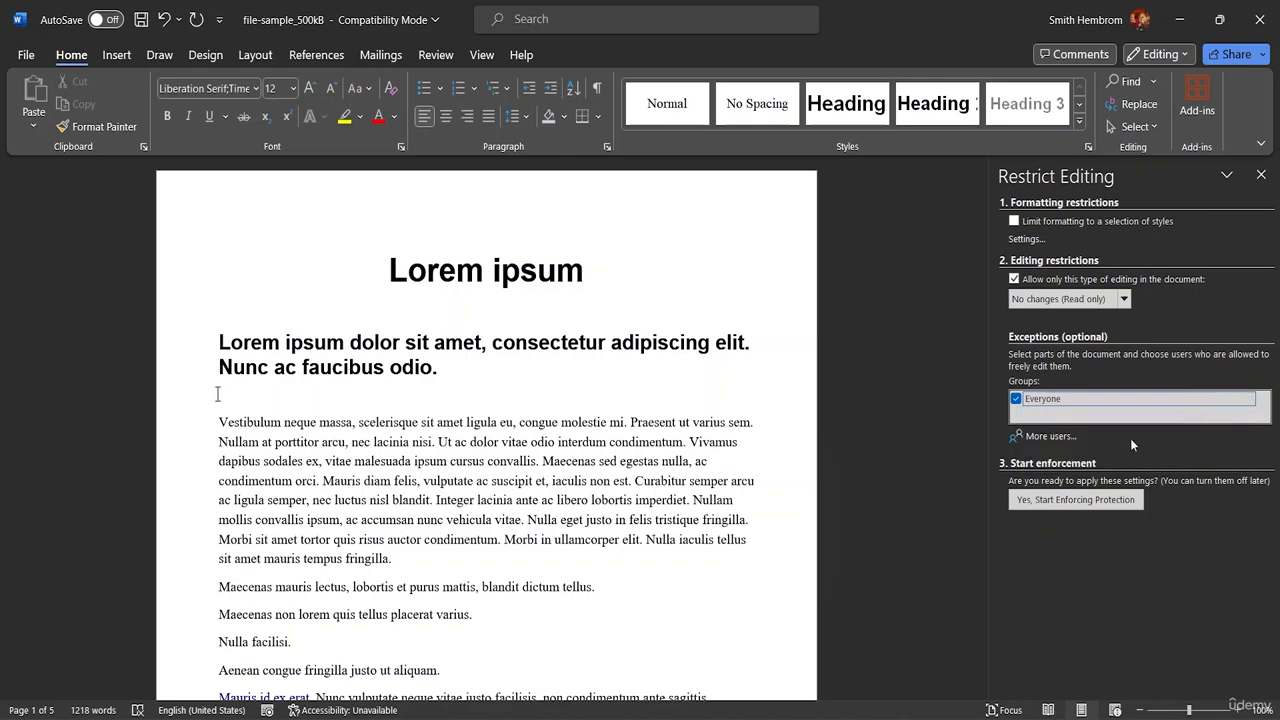
left_click(1016, 398)
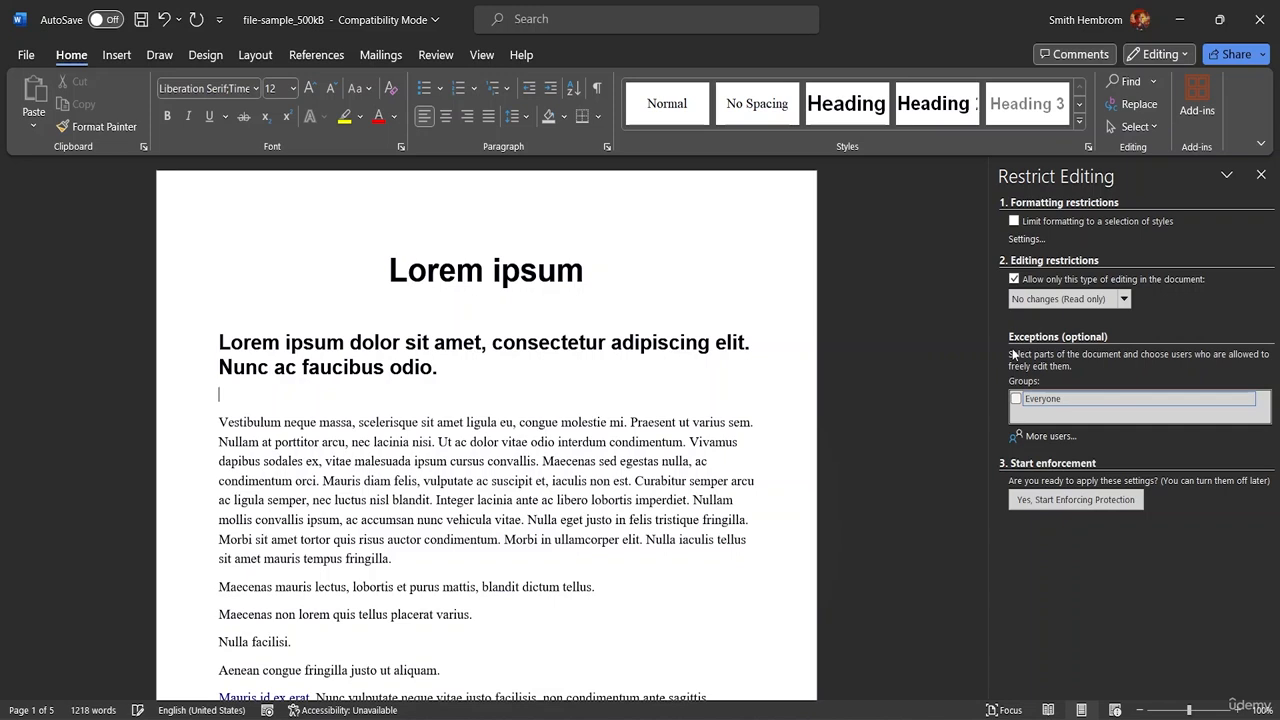
left_click(1013, 281)
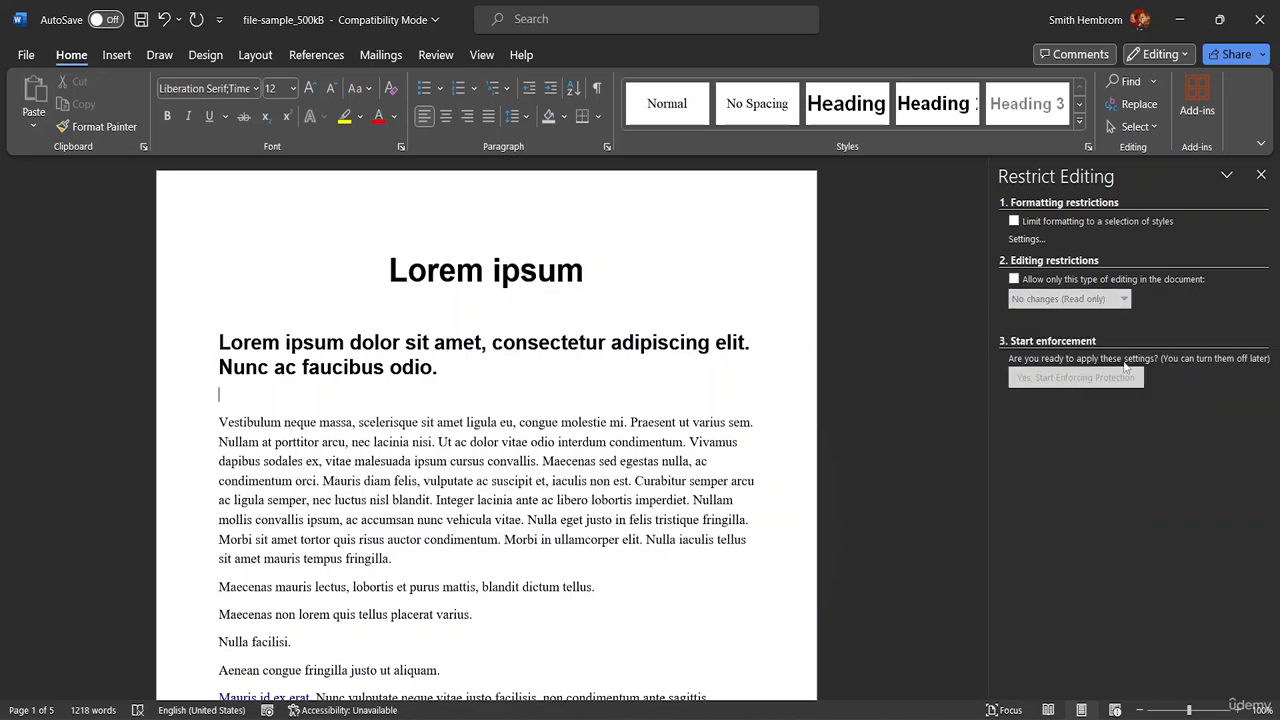
Close the Restrict Editing pane, glance at Layout, and return to the Review tab
left_click(1261, 175)
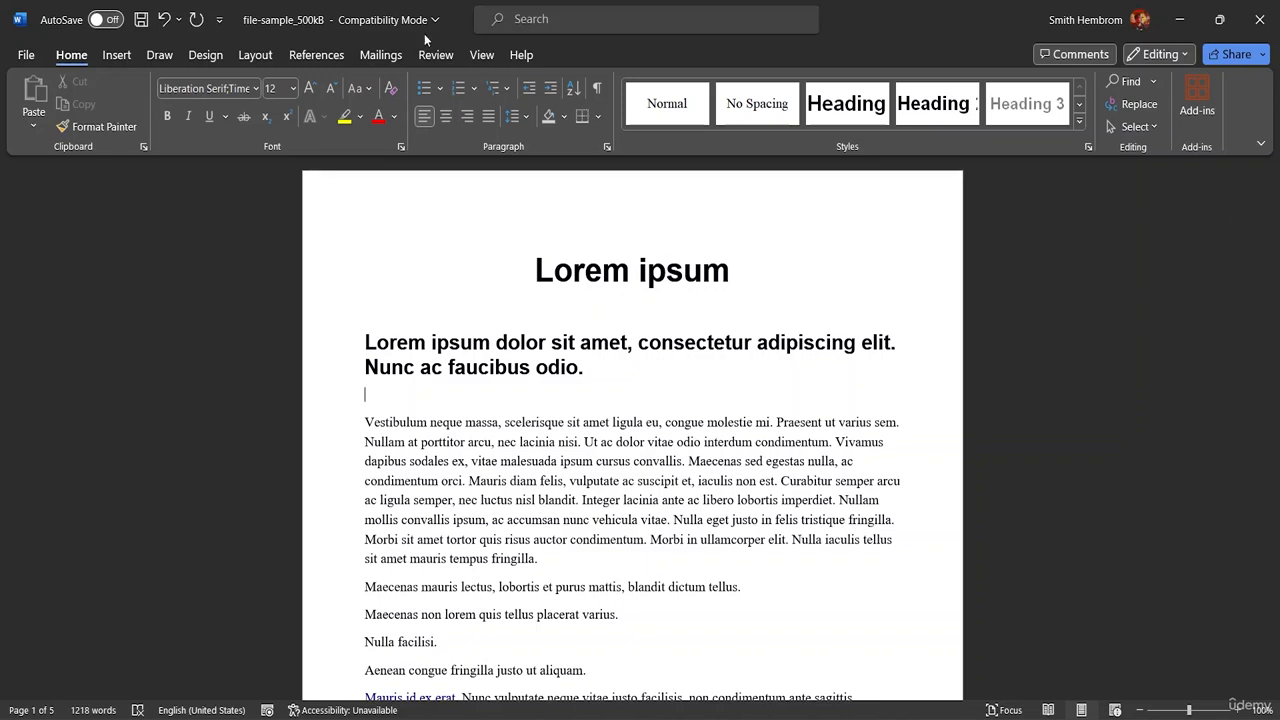
left_click(241, 61)
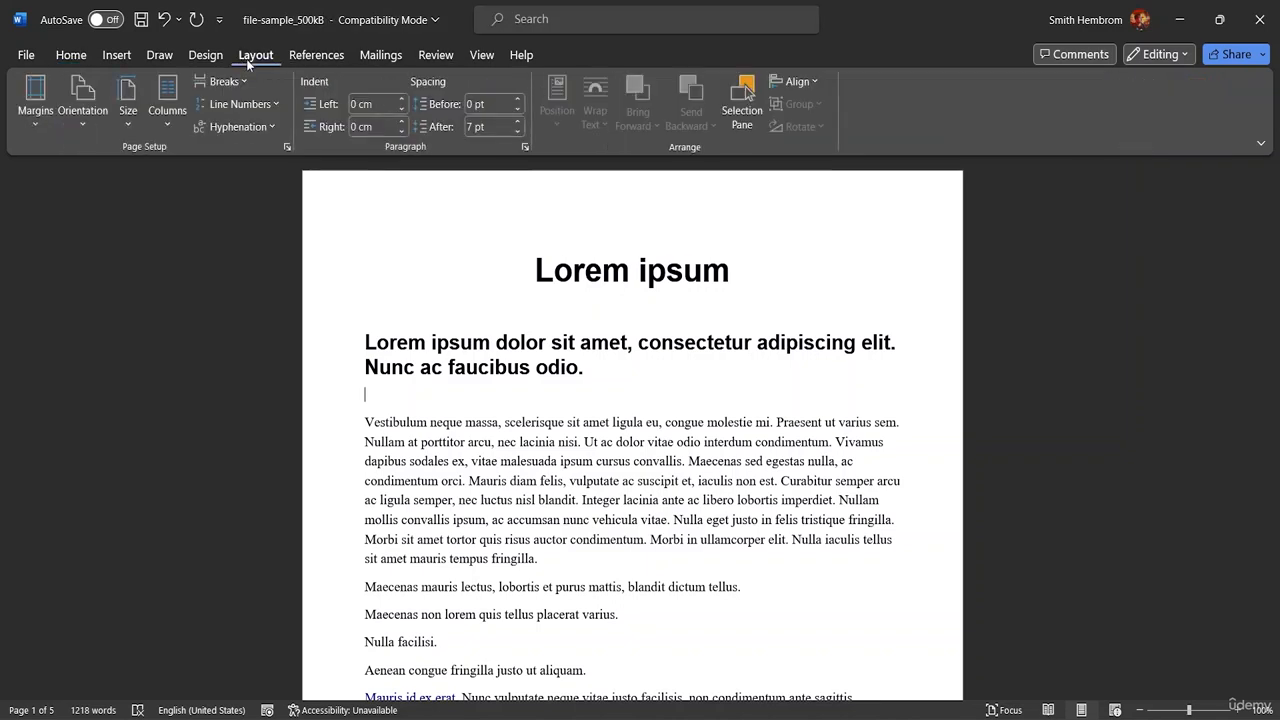
left_click(435, 57)
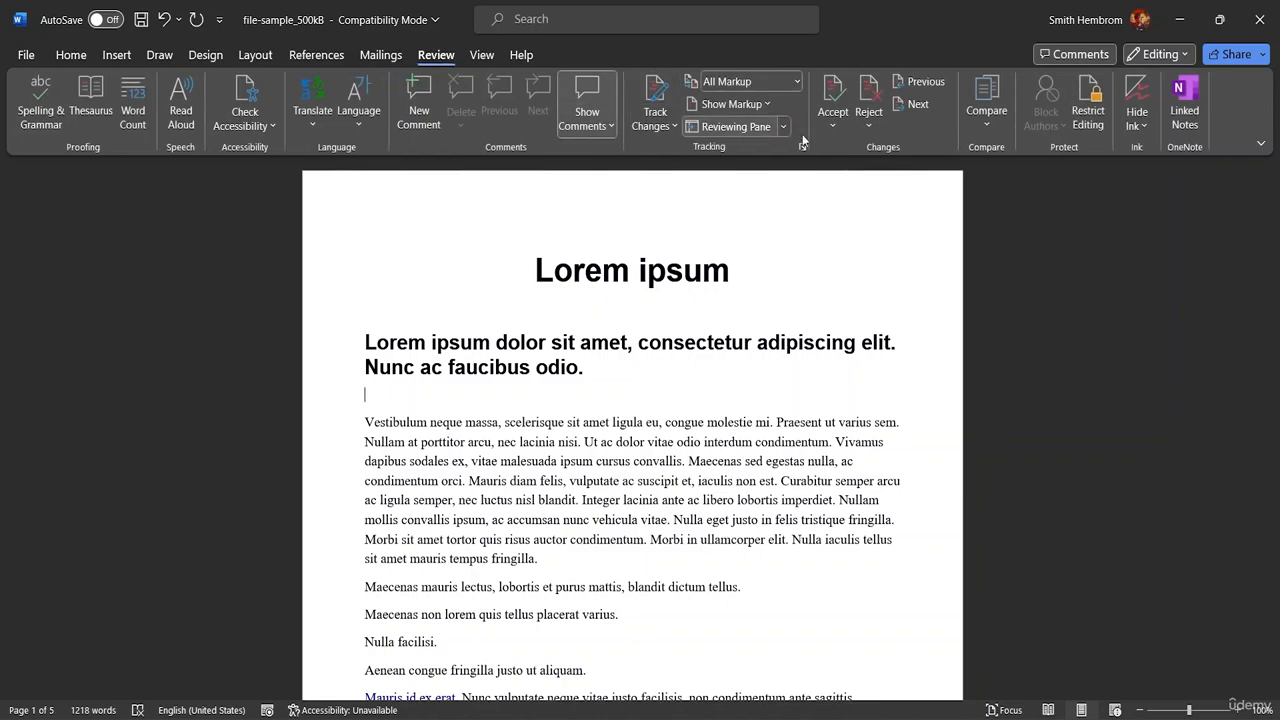